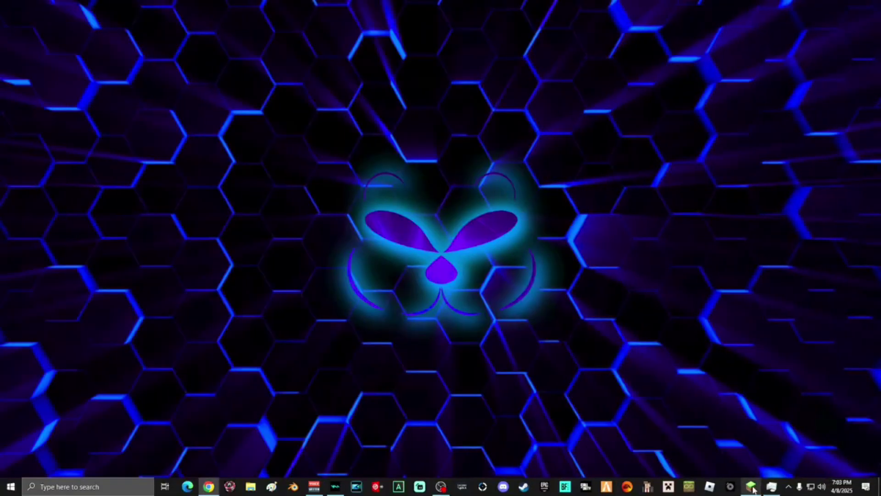
- Show the Minecraft Java Edition title screen from the taskbar and open Windows search
left_click(752, 487)
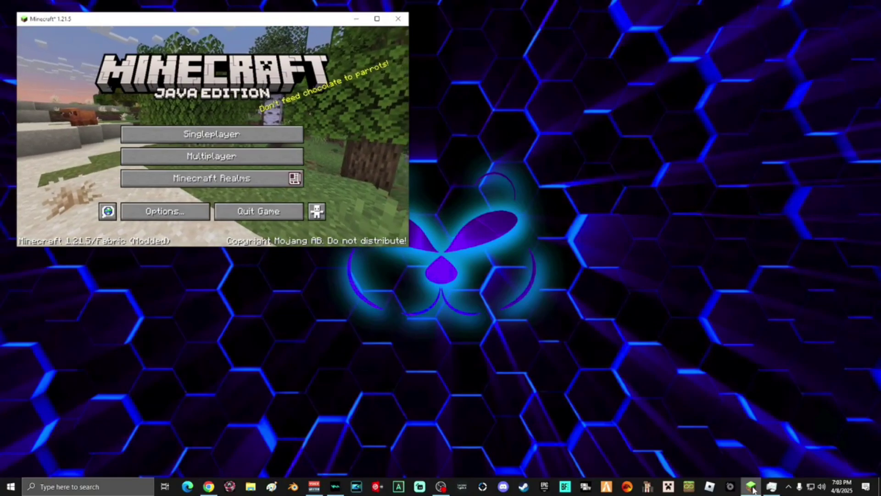
left_click(116, 483)
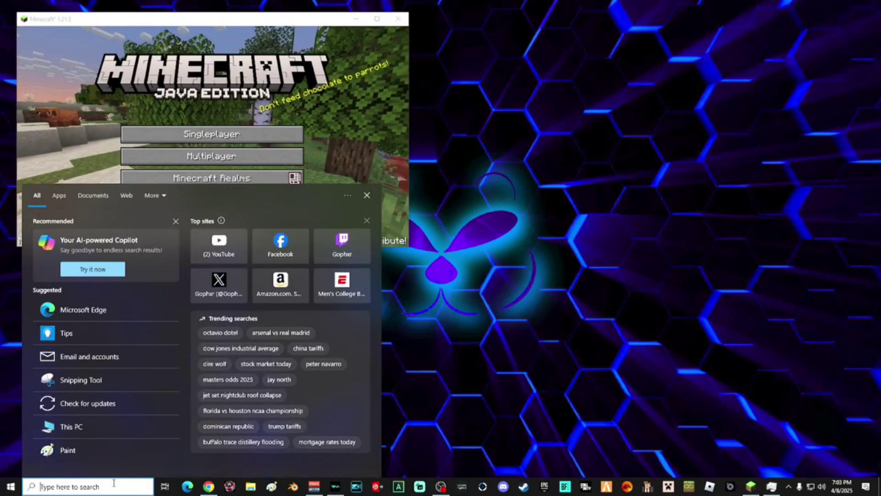
- Open Task Manager via a 'task' search, sort processes by Name, and bring up OpenJDK Platform binary's options
type("task")
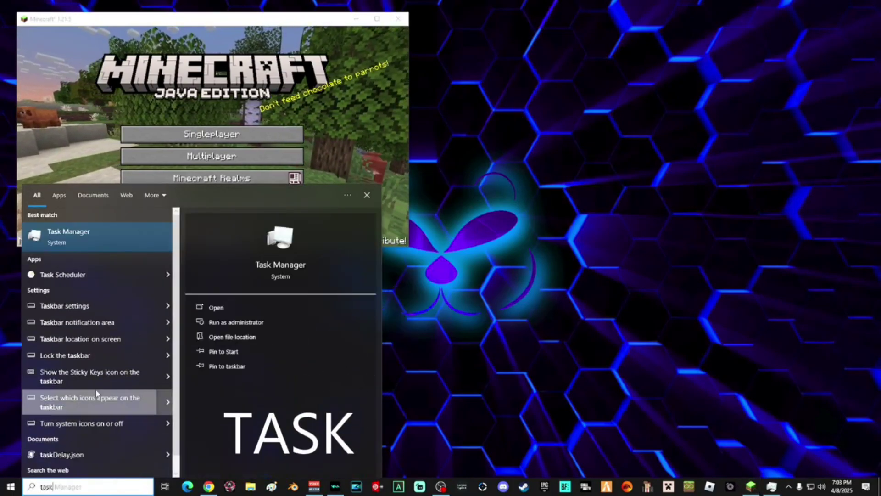
left_click(64, 234)
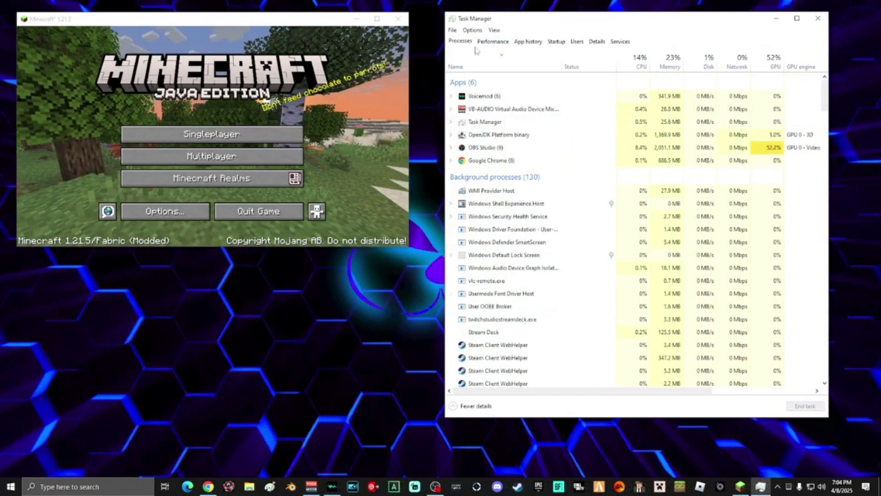
left_click(490, 68)
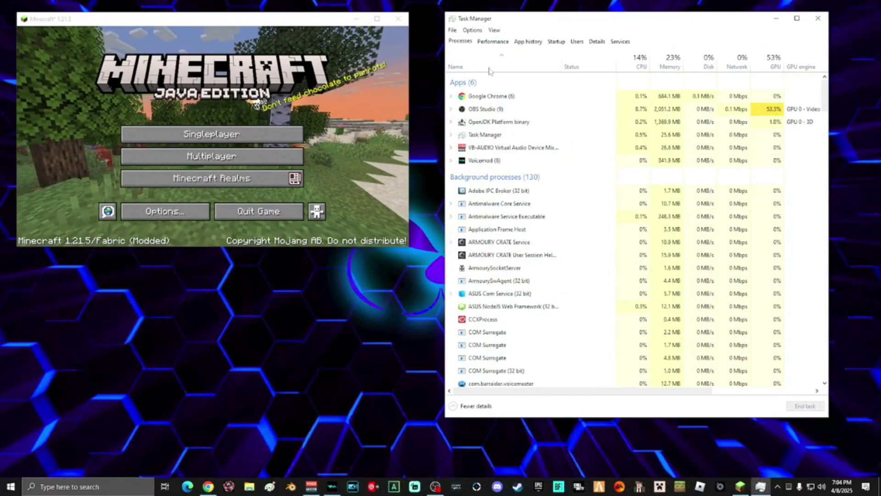
right_click(481, 123)
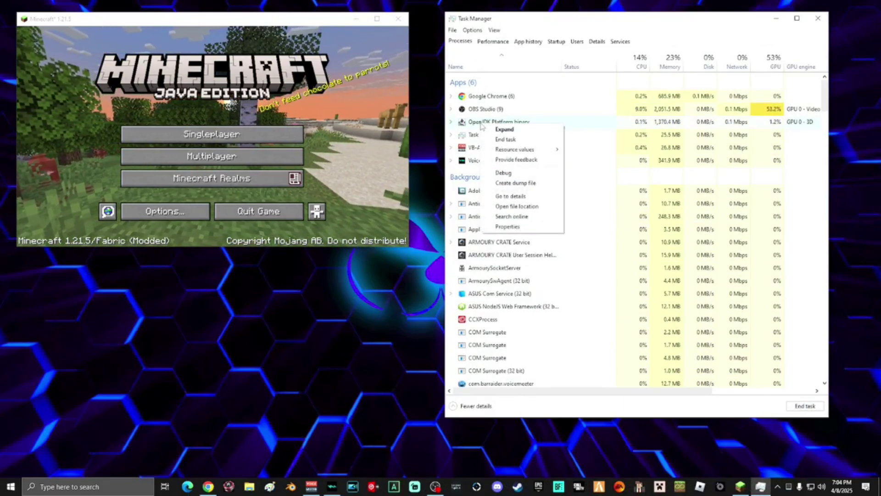
- In javaw.exe's Compatibility properties, disable fullscreen optimizations
left_click(520, 228)
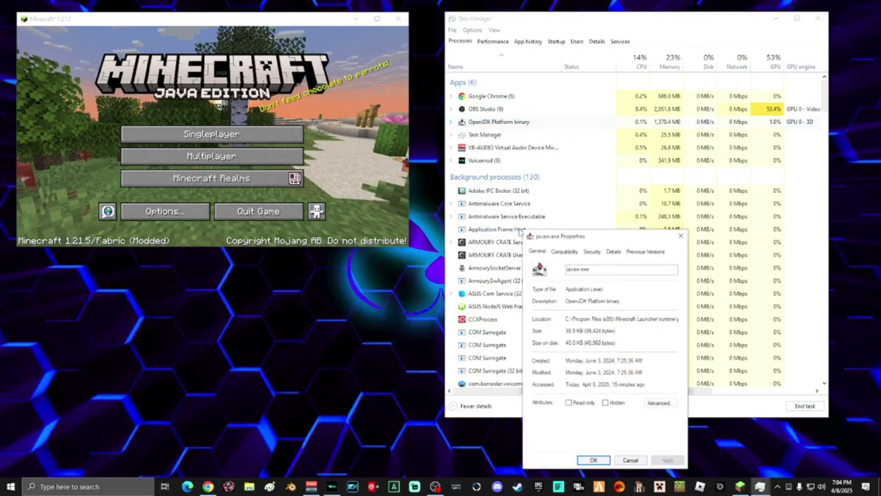
left_click(571, 254)
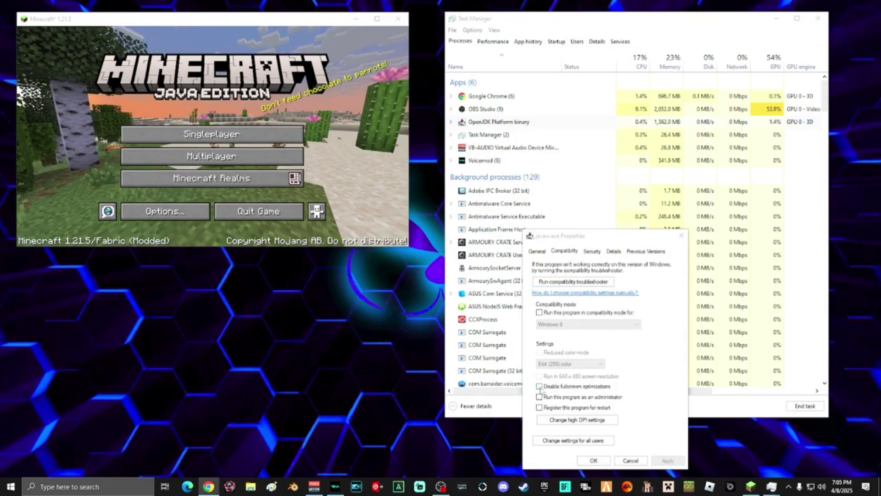
left_click(540, 387)
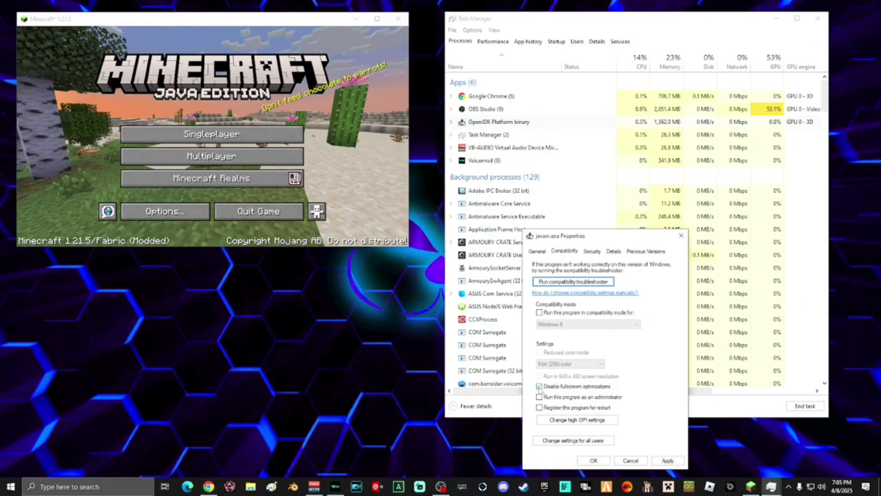
- Override high DPI scaling with scaling performed by Application, then apply and save
left_click(581, 420)
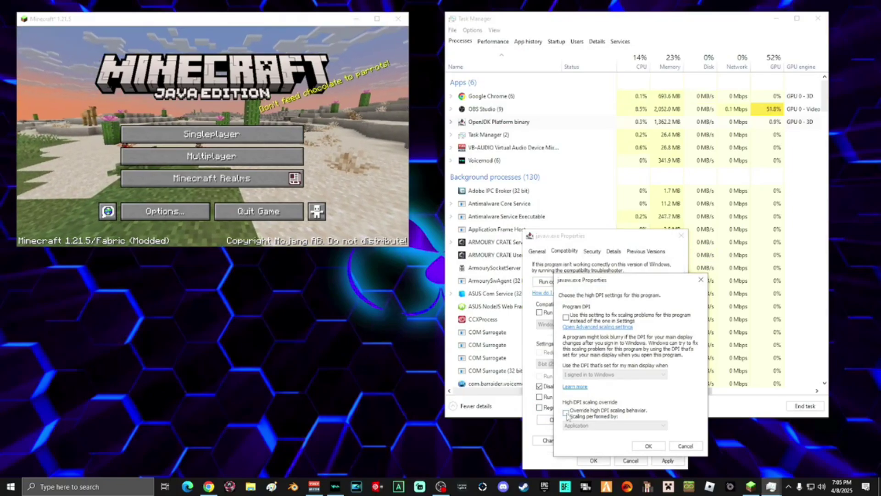
left_click(567, 413)
left_click(621, 424)
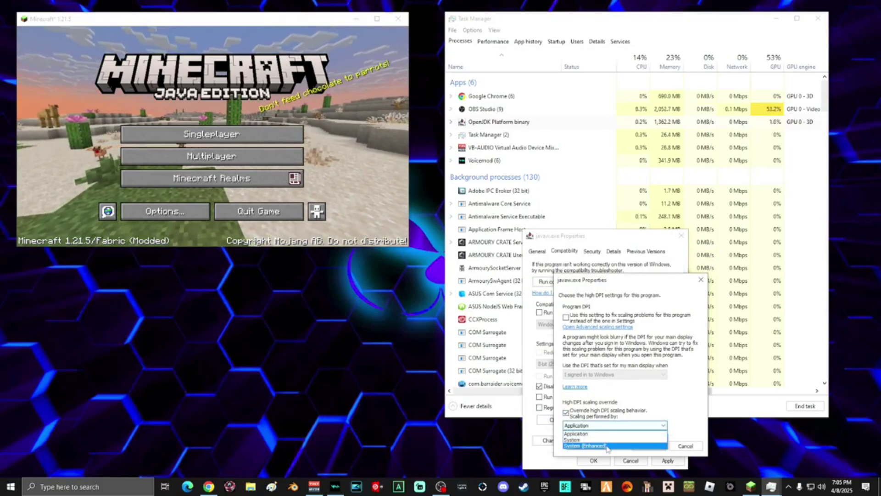
left_click(592, 434)
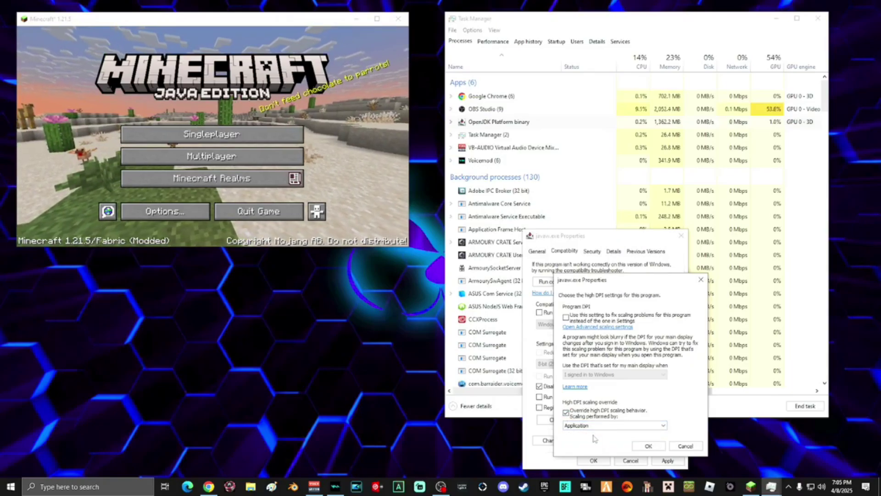
left_click(648, 446)
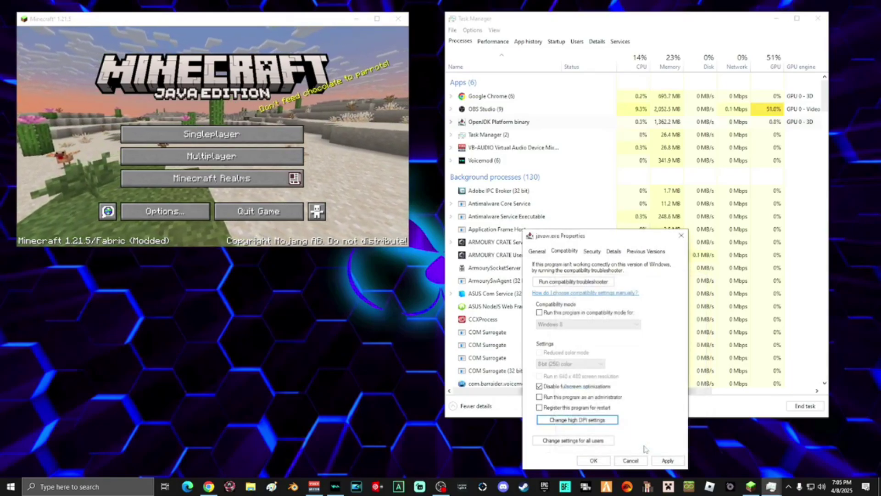
left_click(668, 461)
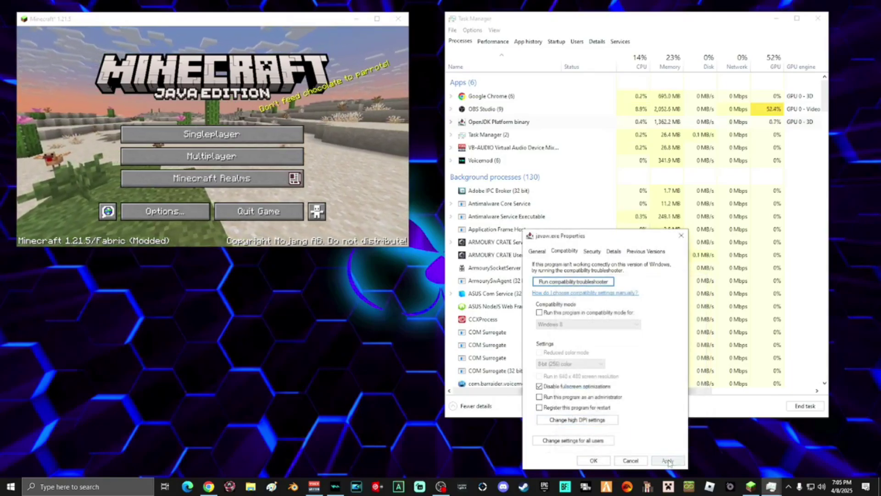
left_click(594, 461)
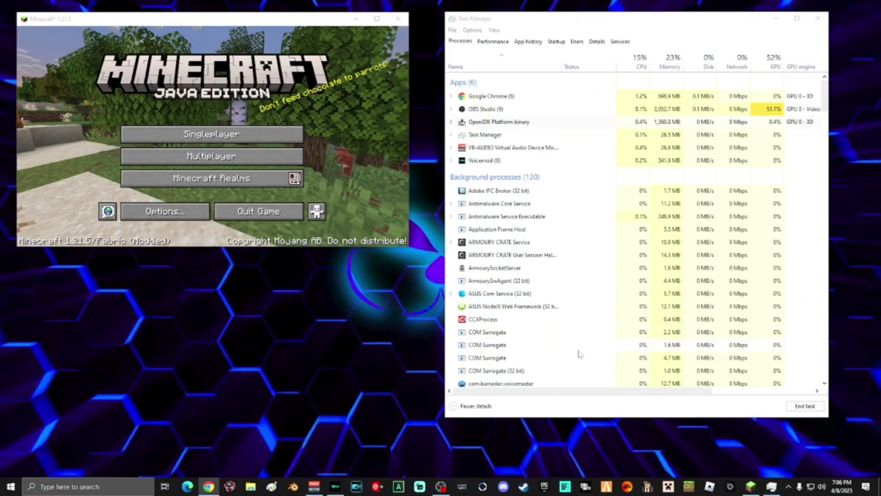
- Open Graphics settings through a 'gpu' search and browse for a desktop app to add
left_click(110, 484)
type("gpu")
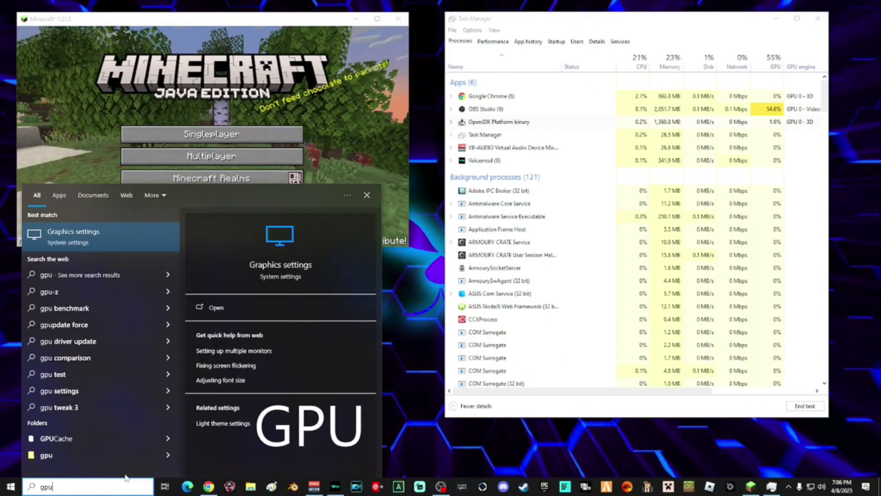
left_click(112, 234)
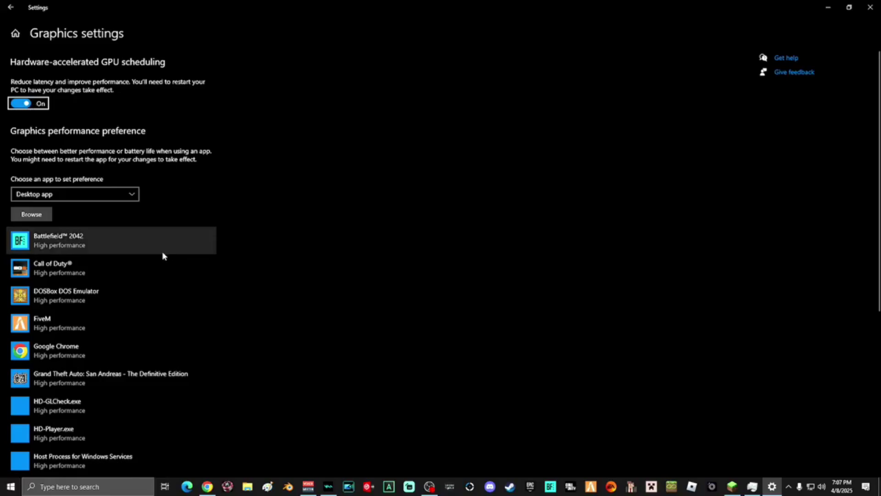
left_click(35, 216)
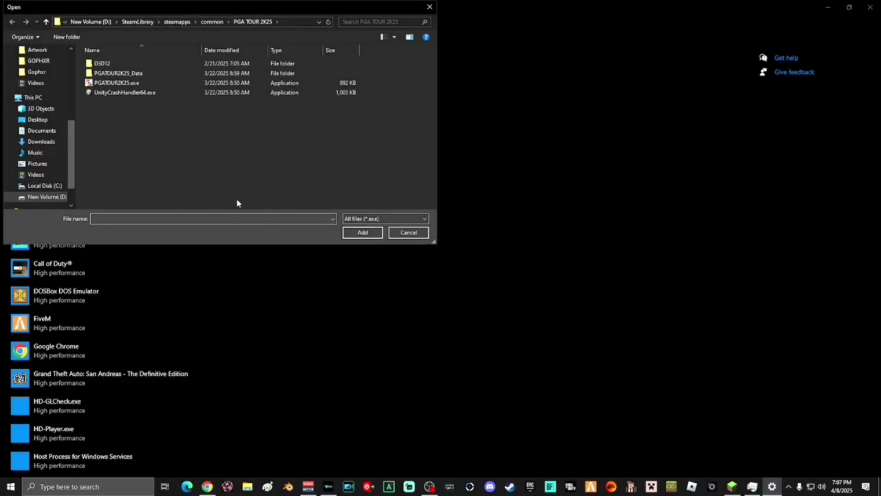
- Open javaw.exe's file location from Task Manager and copy the java-runtime-delta bin folder path
left_click(753, 486)
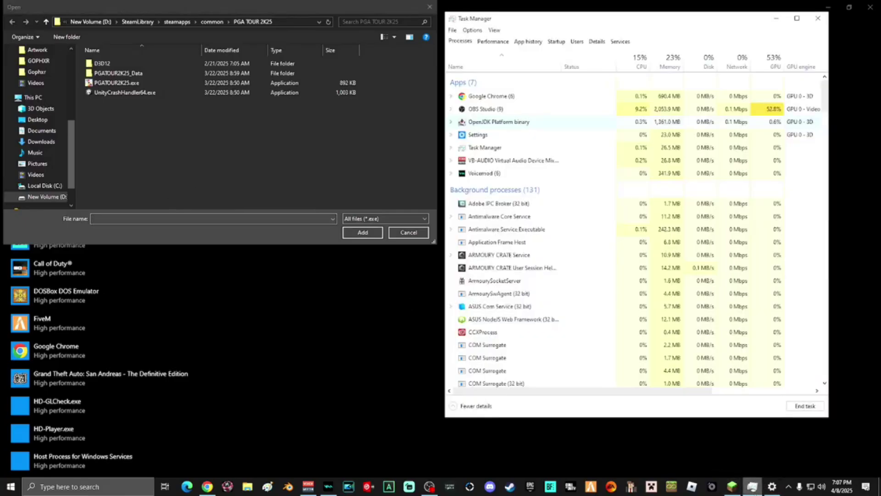
right_click(509, 127)
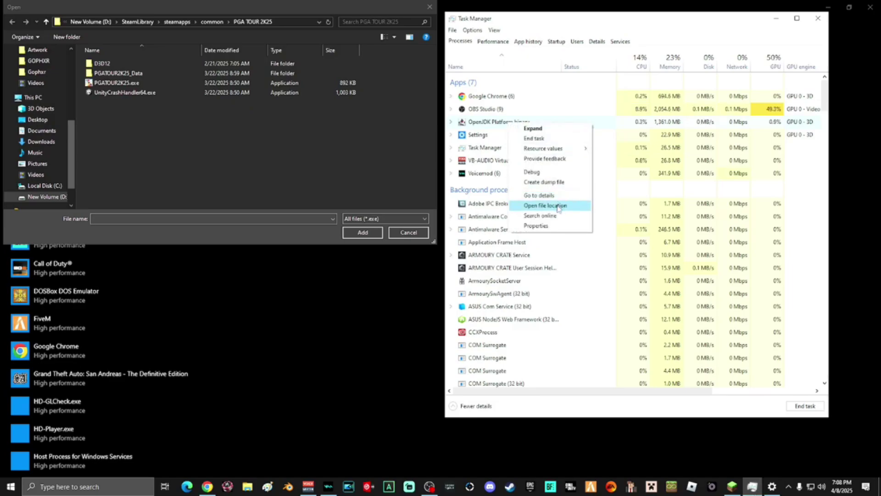
left_click(558, 206)
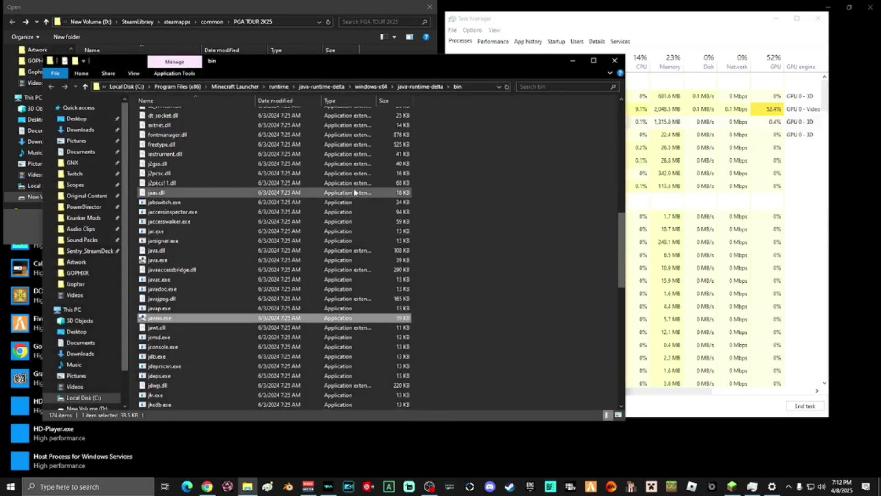
mouse_move(212, 322)
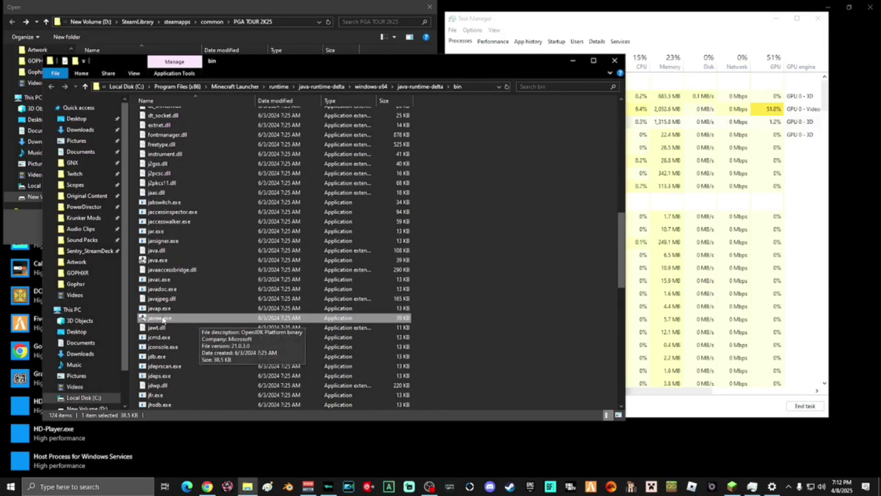
right_click(475, 86)
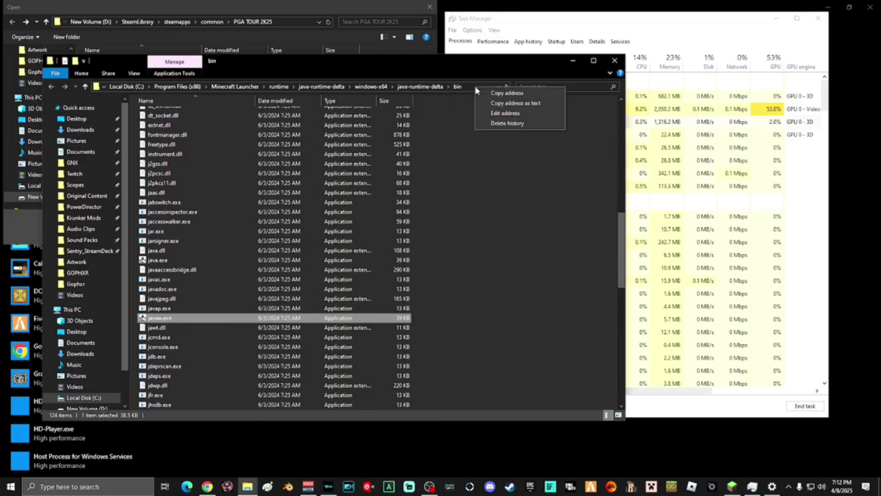
left_click(506, 104)
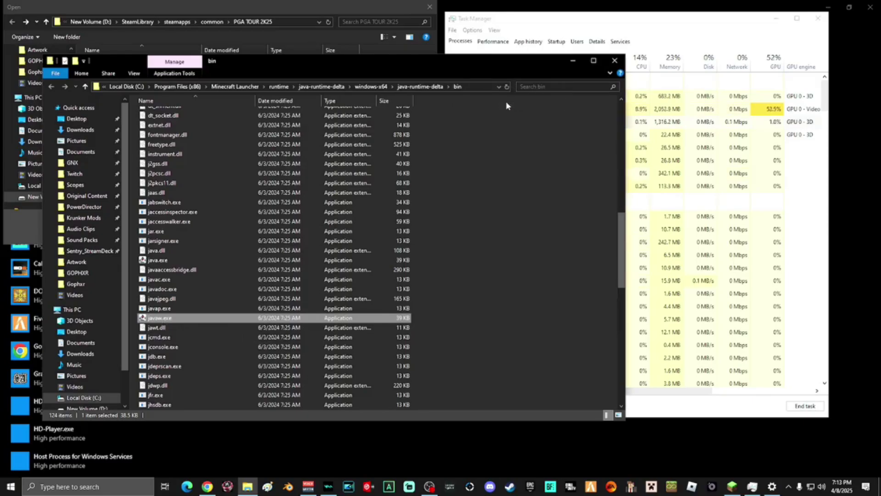
left_click(320, 7)
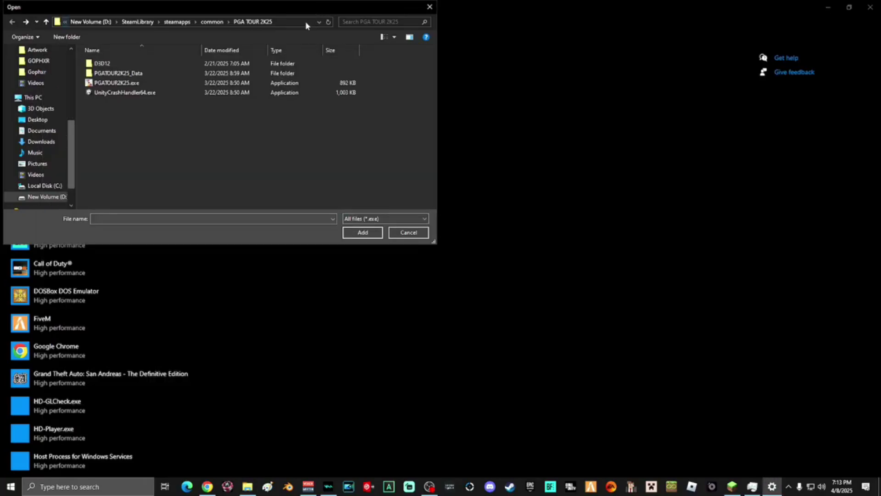
- Paste the bin folder path into the Open dialog and add javaw.exe to the graphics list
left_click(304, 22)
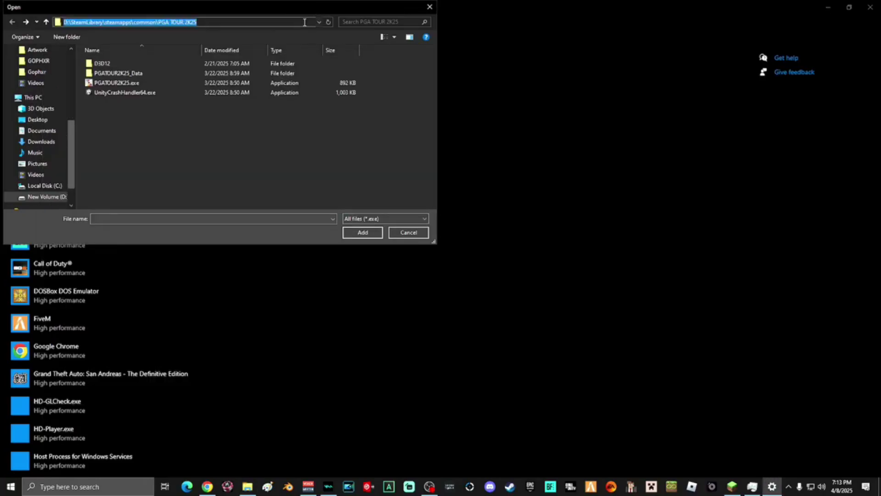
right_click(287, 22)
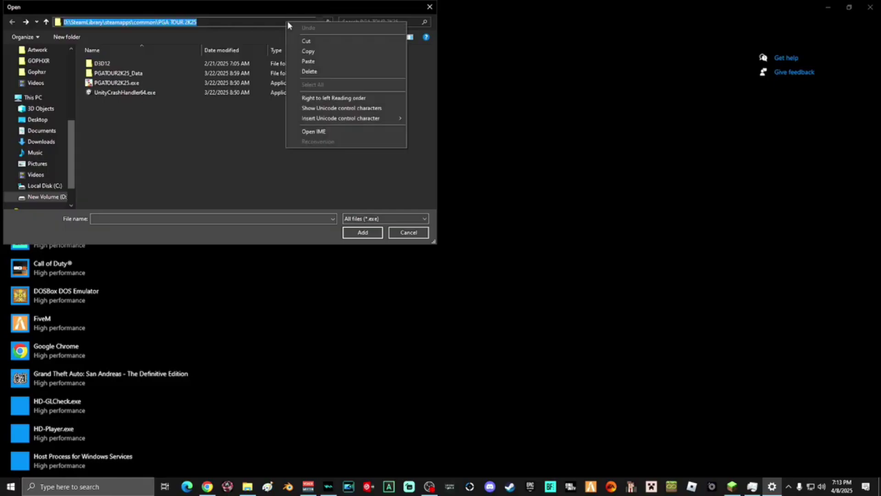
left_click(310, 61)
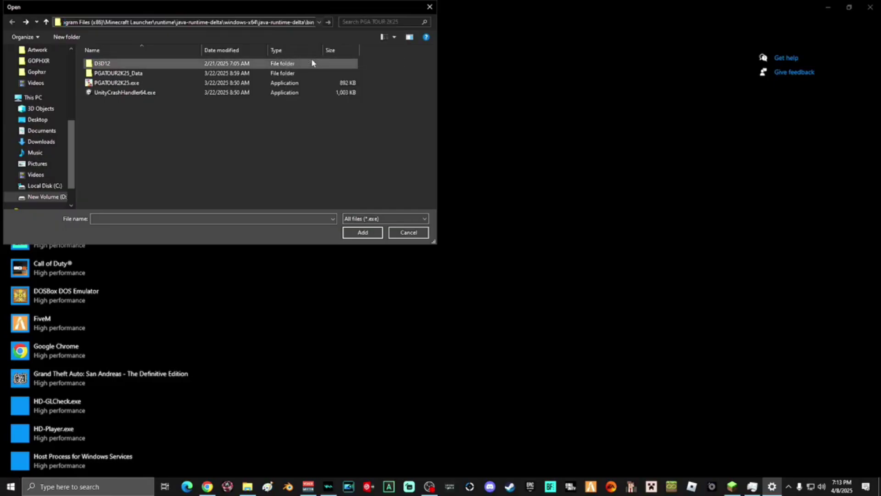
key("Return")
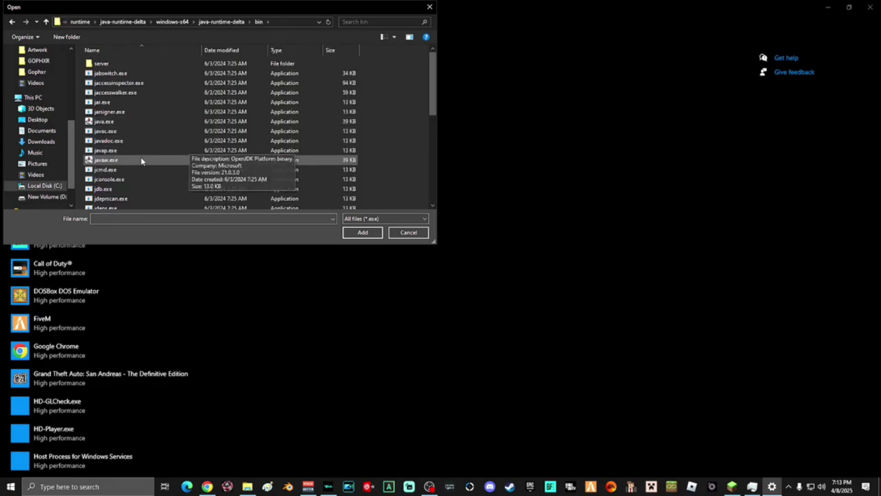
left_click(129, 161)
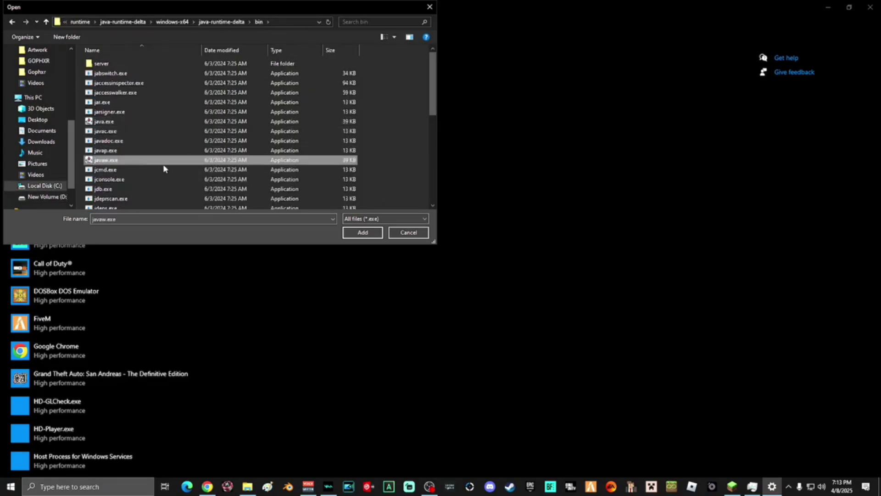
left_click(367, 235)
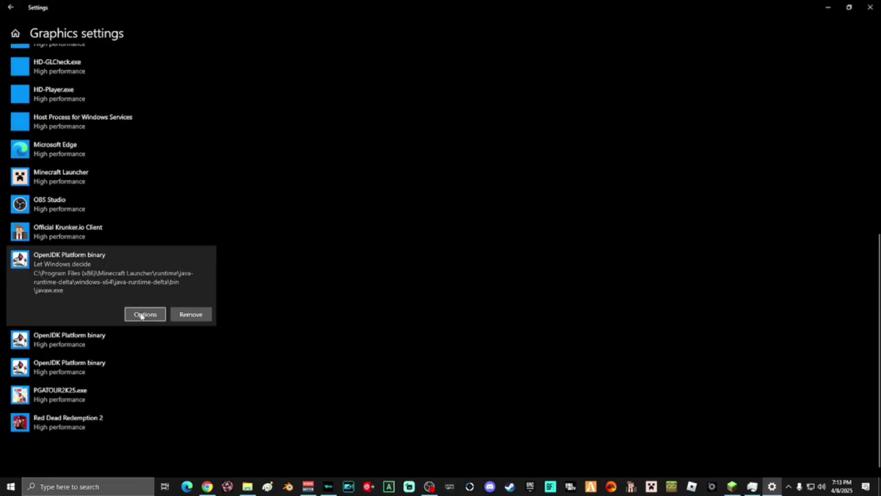
- Set OpenJDK Platform binary's graphics preference to High performance, save it, and close Settings
left_click(142, 315)
left_click(362, 261)
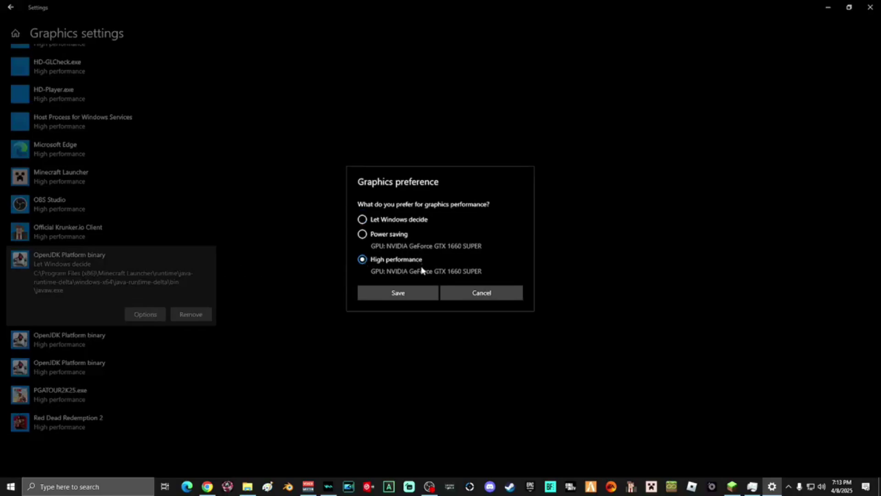
left_click(403, 292)
scroll(492, 368, "up", 2)
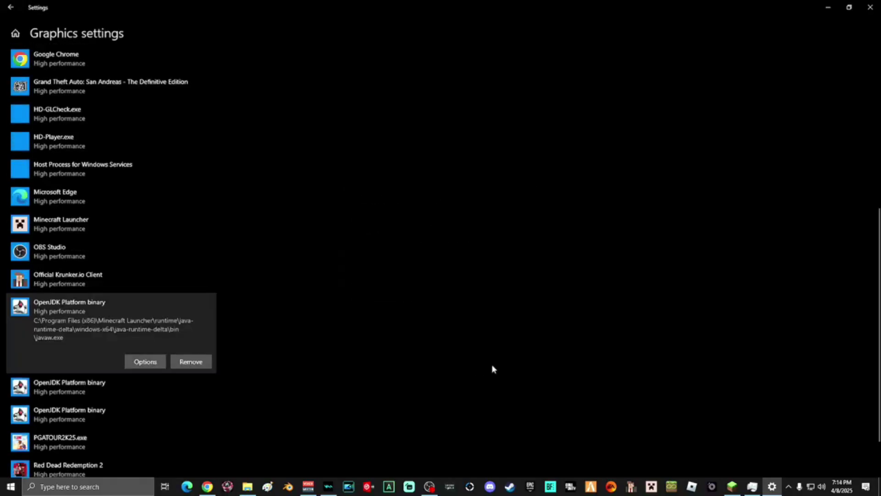
scroll(470, 334, "up", 10)
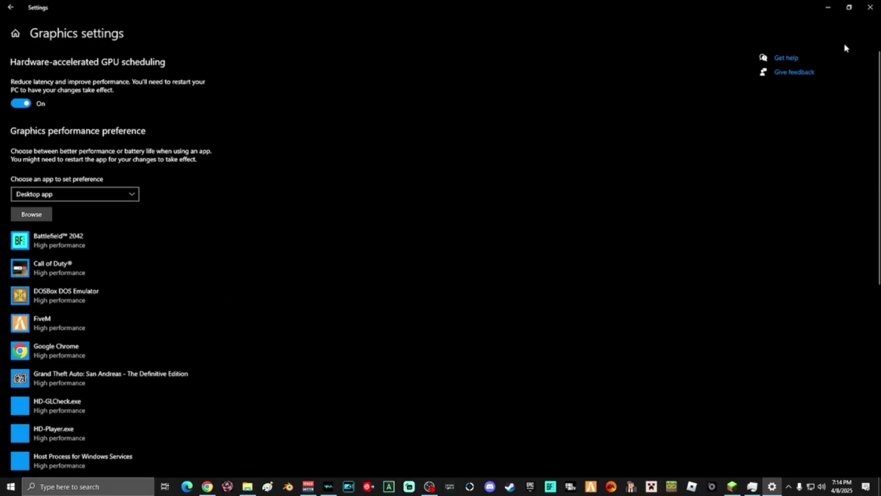
left_click(871, 8)
- Close Task Manager, File Explorer and the Minecraft game window
left_click(818, 20)
left_click(614, 61)
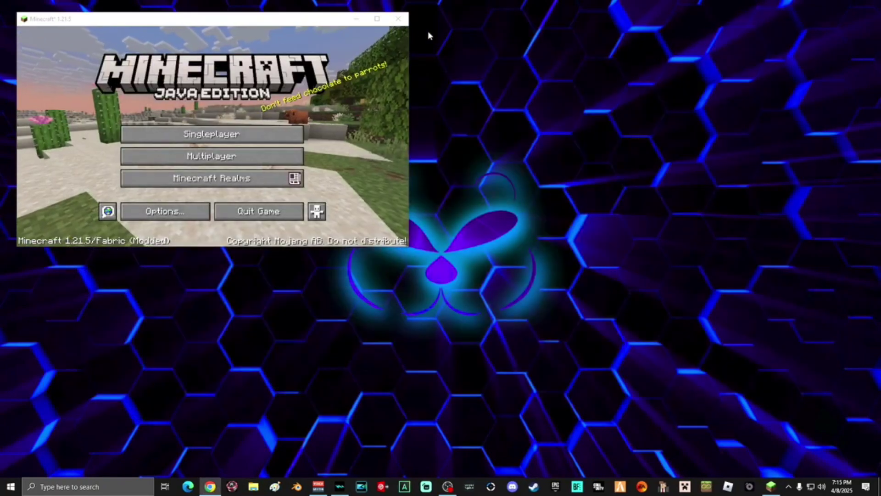
left_click(398, 19)
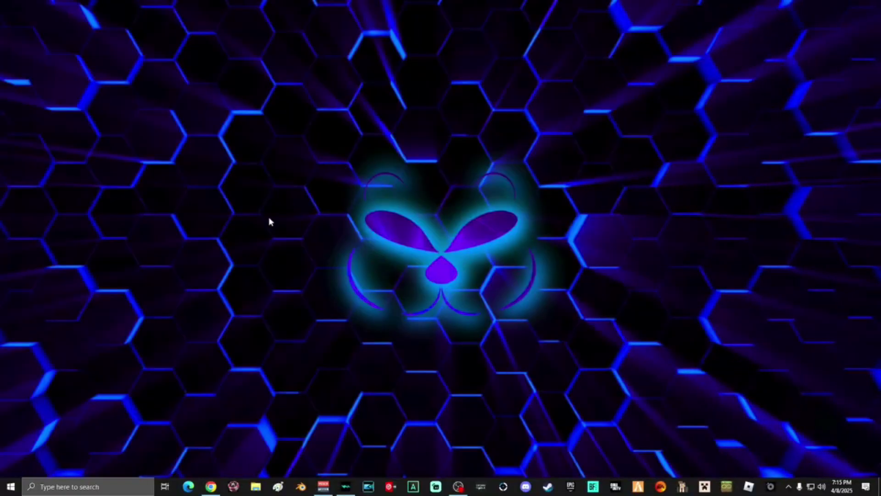
- Search 'game mode', confirm Game Mode is On, and close Settings
left_click(68, 486)
type("gam")
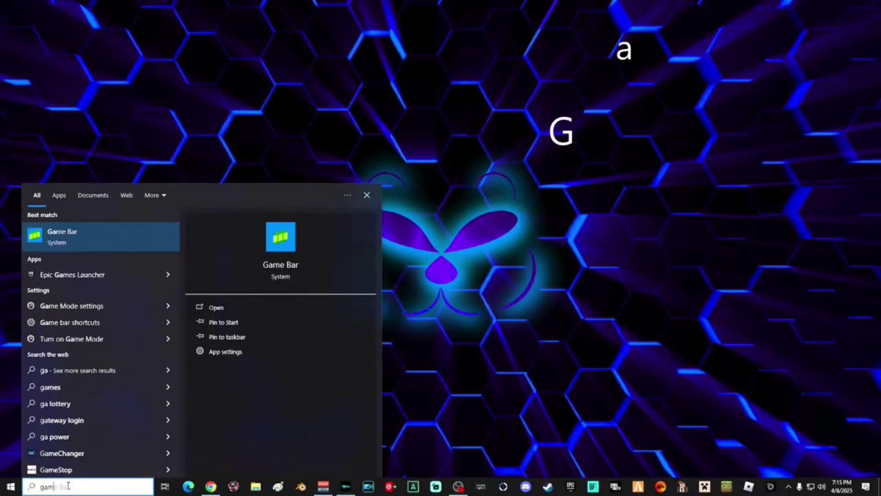
type("e mode")
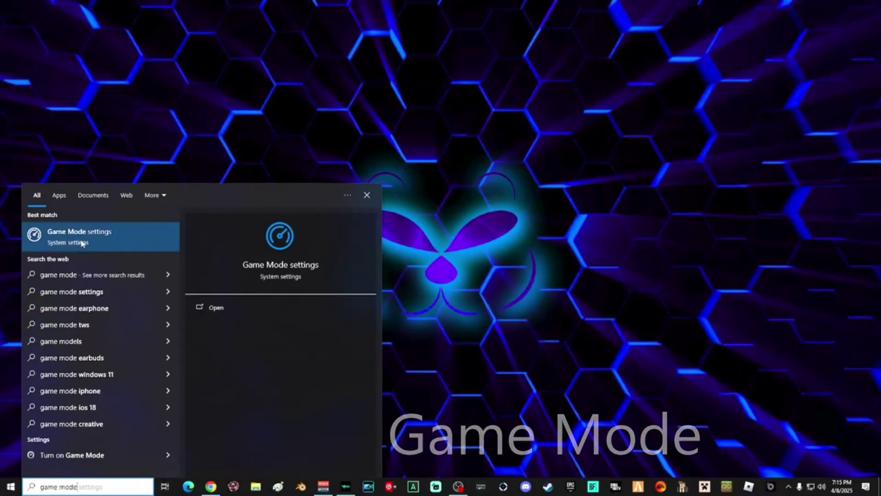
left_click(82, 237)
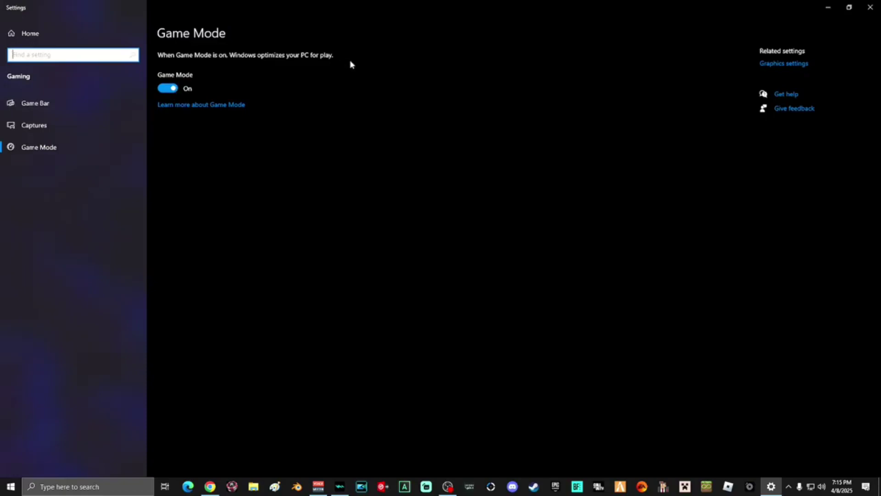
key("alt+Tab")
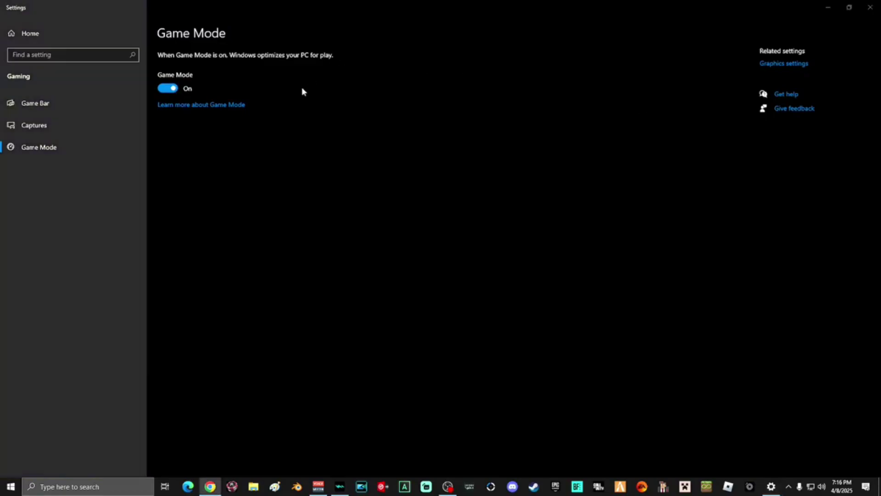
left_click(870, 7)
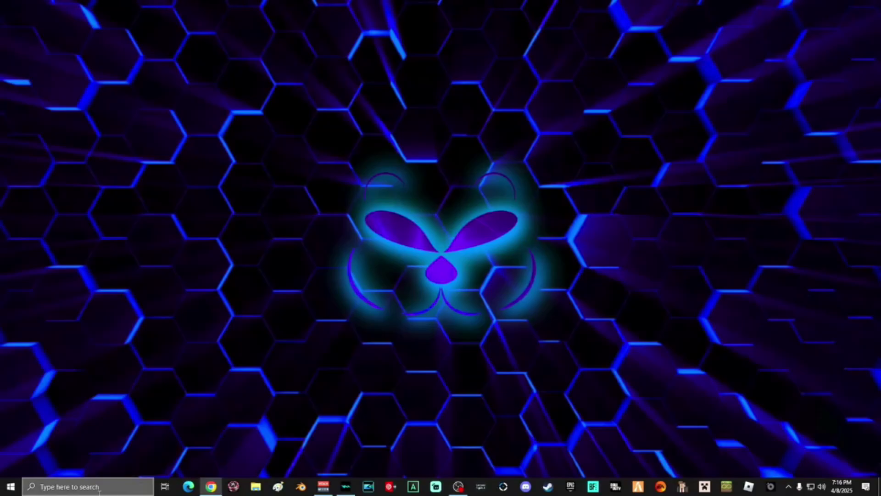
left_click(90, 486)
- Open System Configuration via msconfig and limit the boot Number of processors to 20
type("ms")
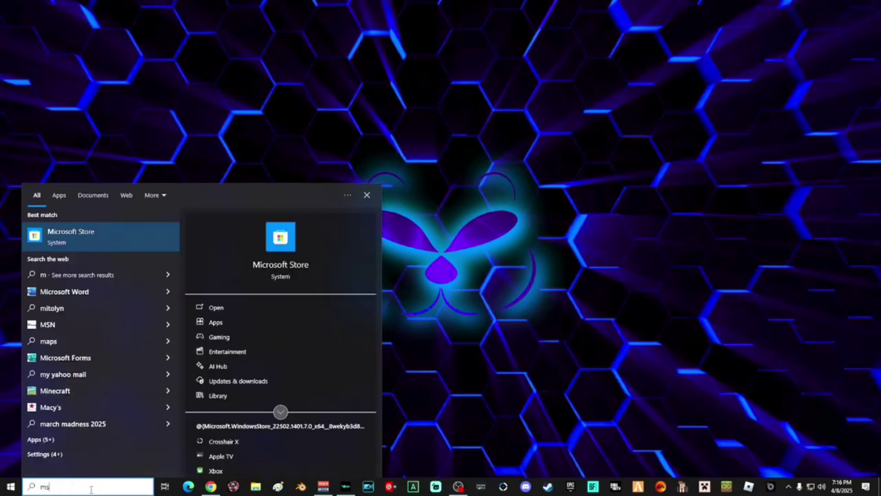
type("config")
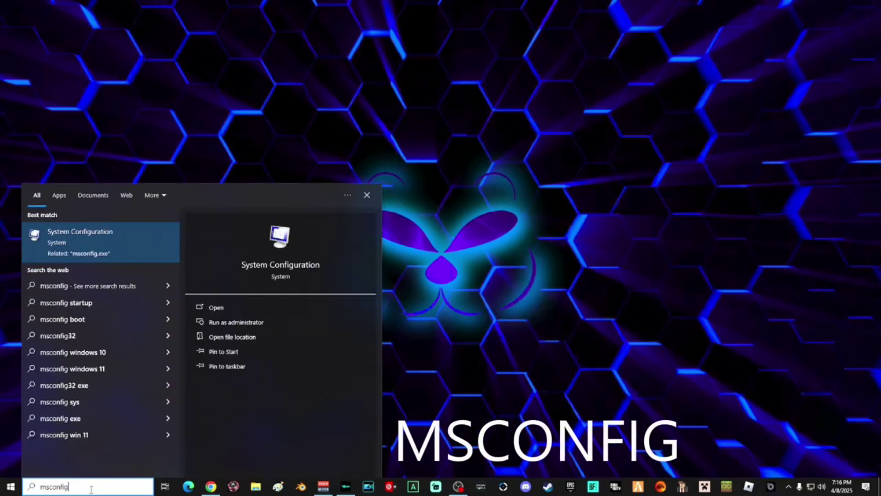
left_click(104, 245)
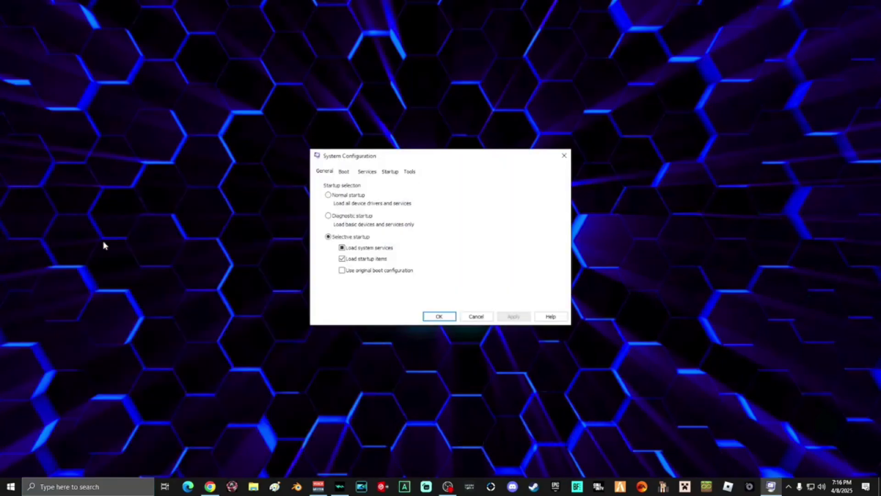
left_click(346, 172)
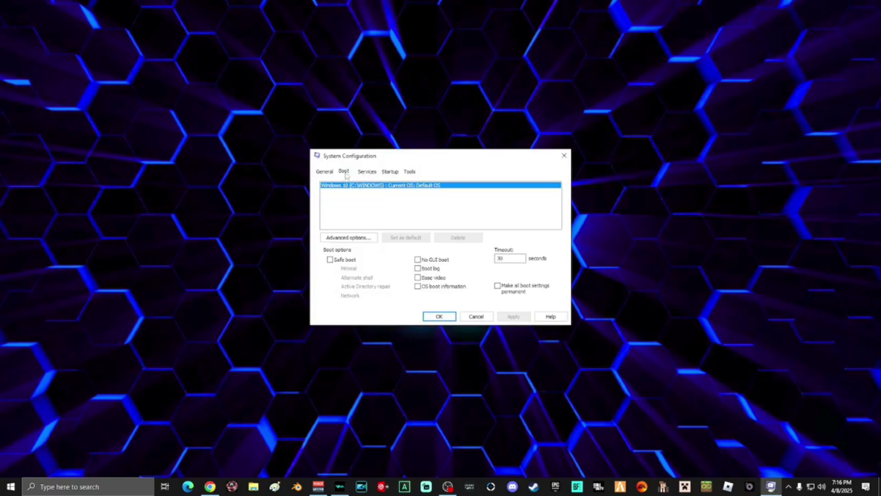
left_click(347, 239)
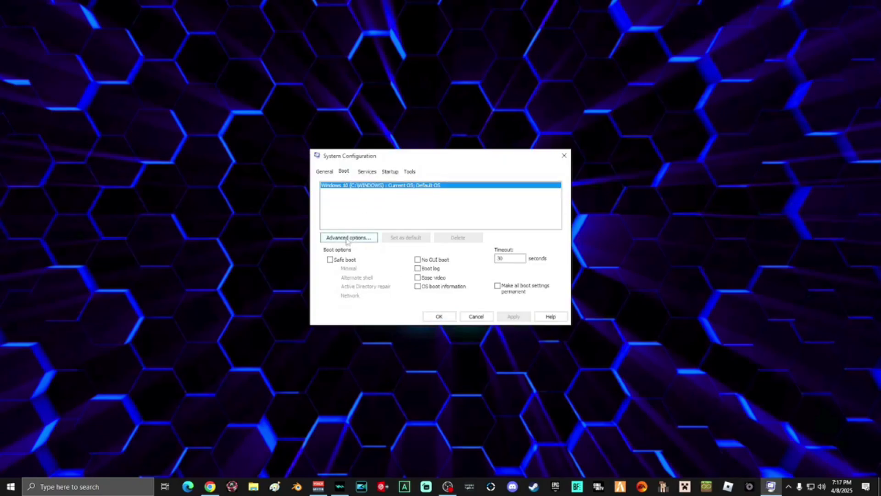
left_click(362, 172)
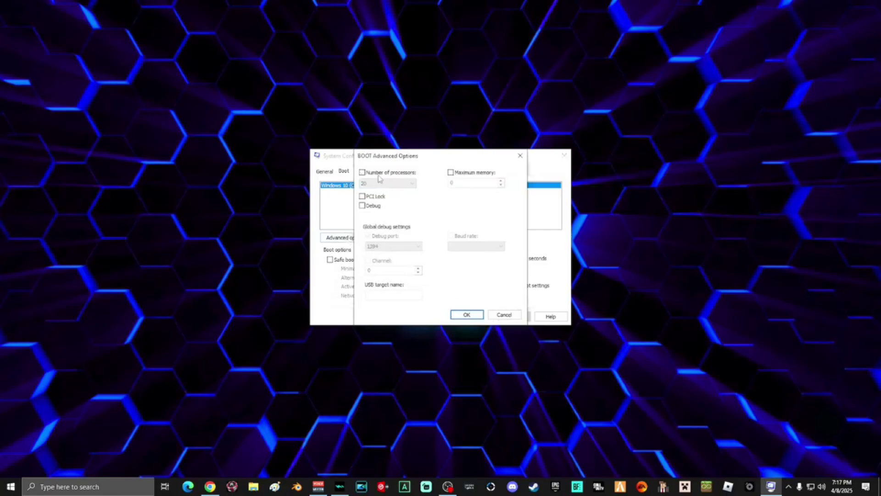
left_click(362, 173)
left_click(410, 185)
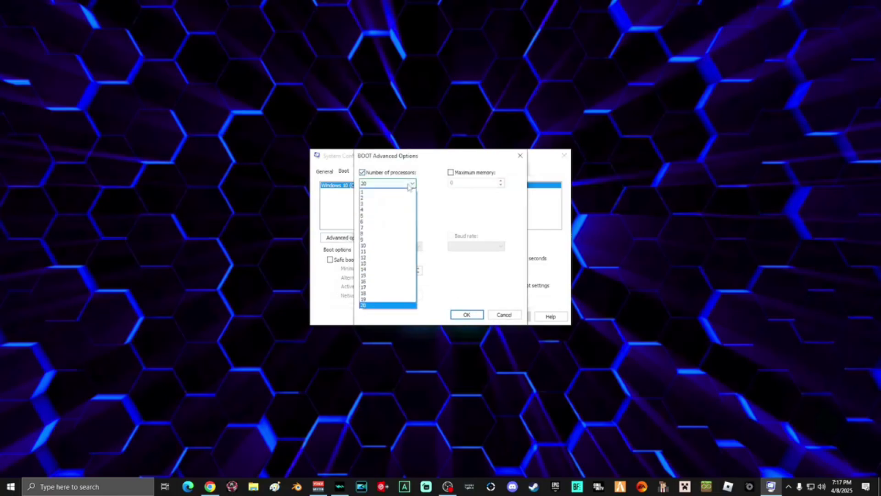
left_click(371, 306)
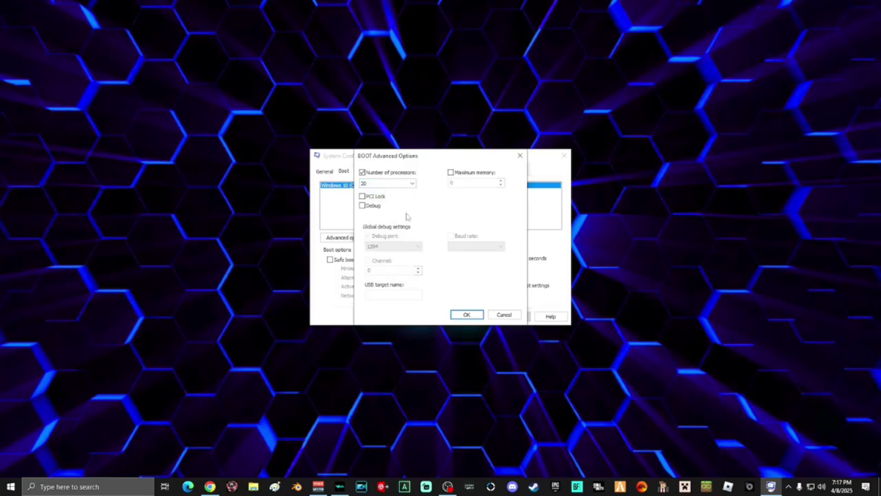
left_click(390, 183)
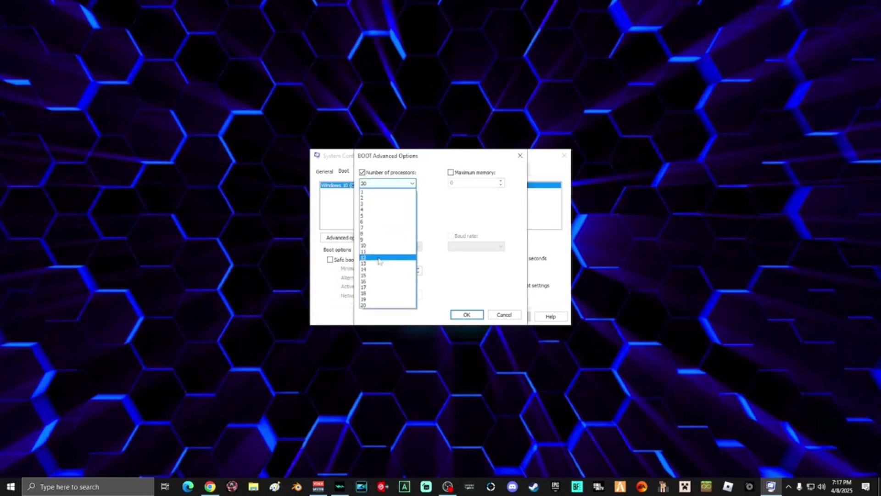
left_click(796, 280)
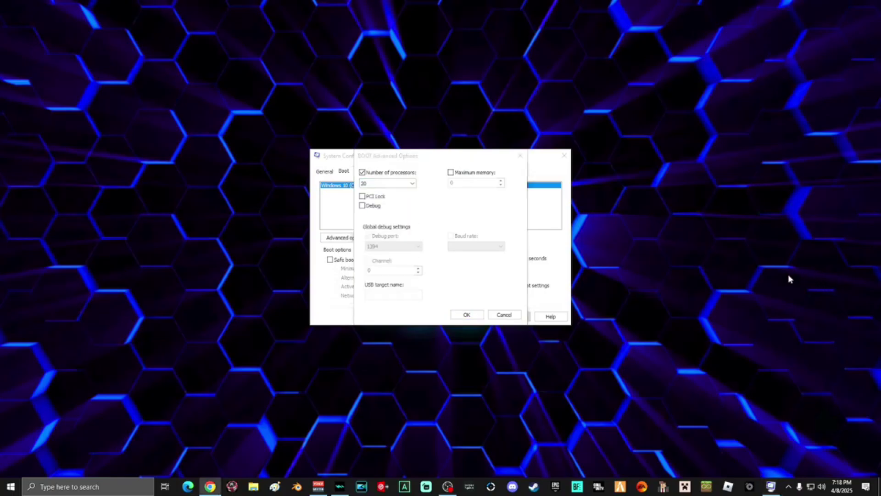
left_click(468, 315)
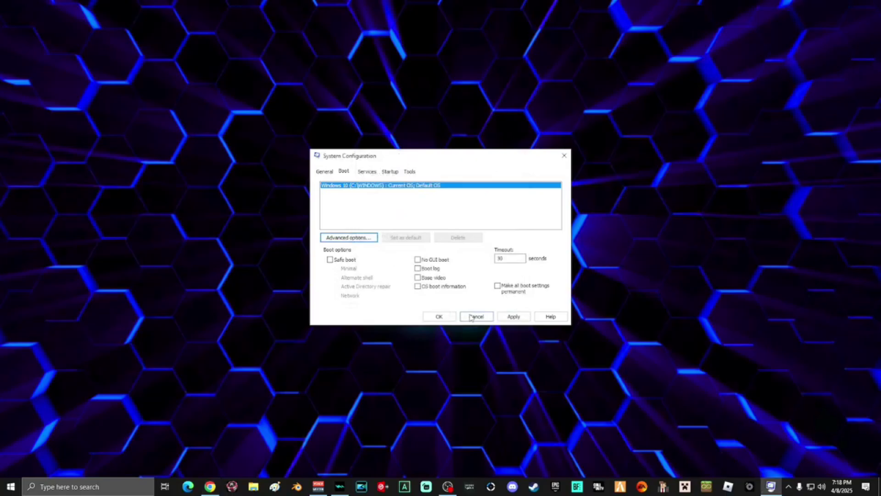
- Hide all Microsoft services and review the remaining non-Microsoft services
left_click(368, 171)
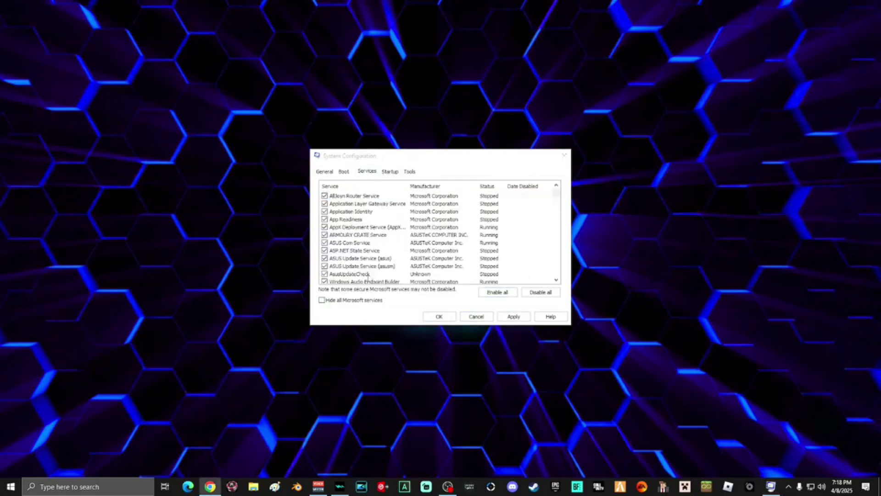
left_click(322, 300)
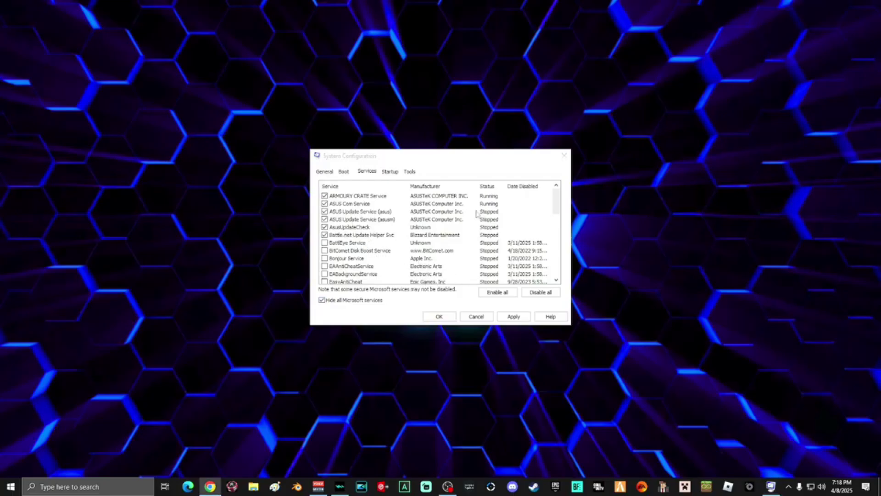
left_click_drag(557, 204, 555, 263)
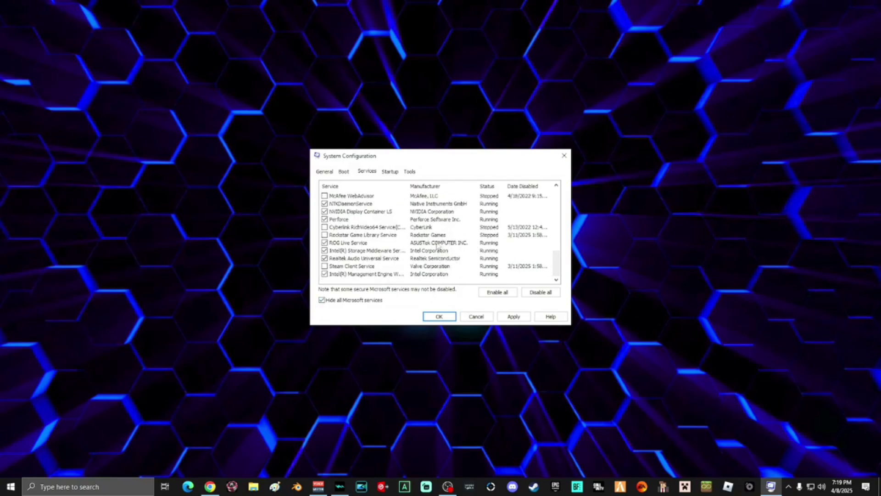
scroll(438, 246, "up", 7)
scroll(440, 251, "up", 4)
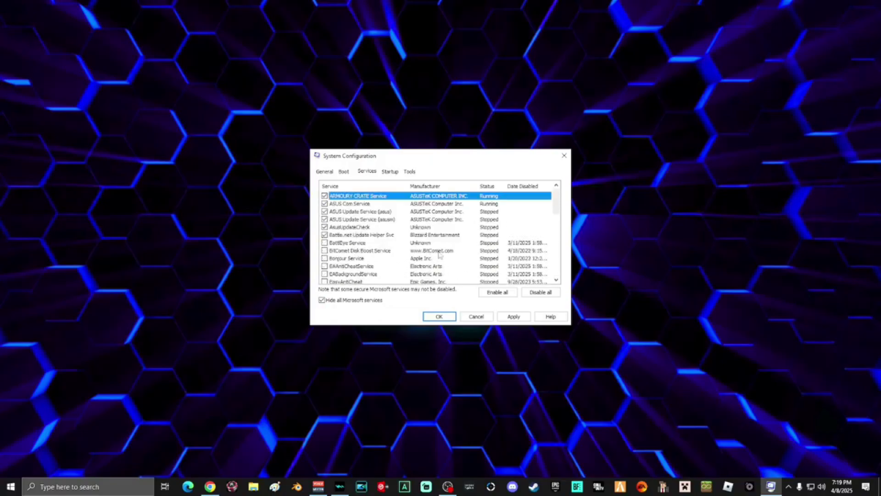
- Apply the changes, close System Configuration, and exit without restarting
left_click(512, 317)
left_click(440, 317)
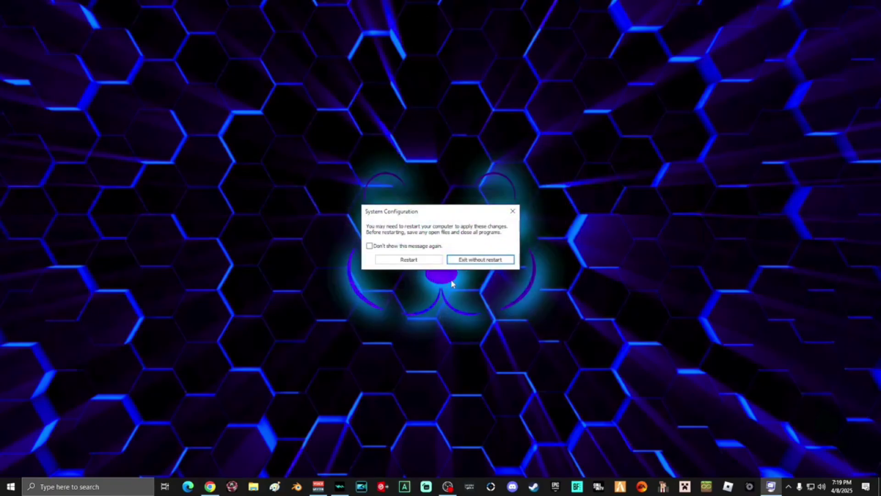
left_click(480, 260)
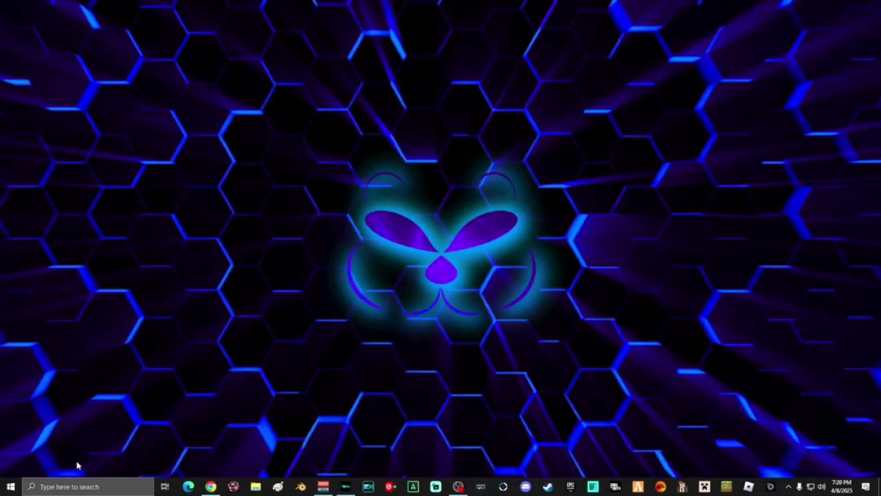
- Search 'power plan' and open the Power Options list of plans
left_click(88, 485)
type("power plan")
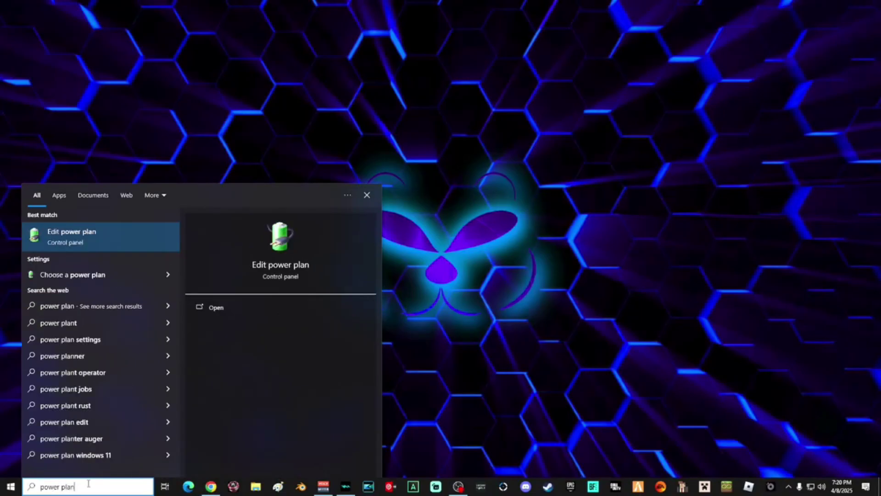
left_click(85, 237)
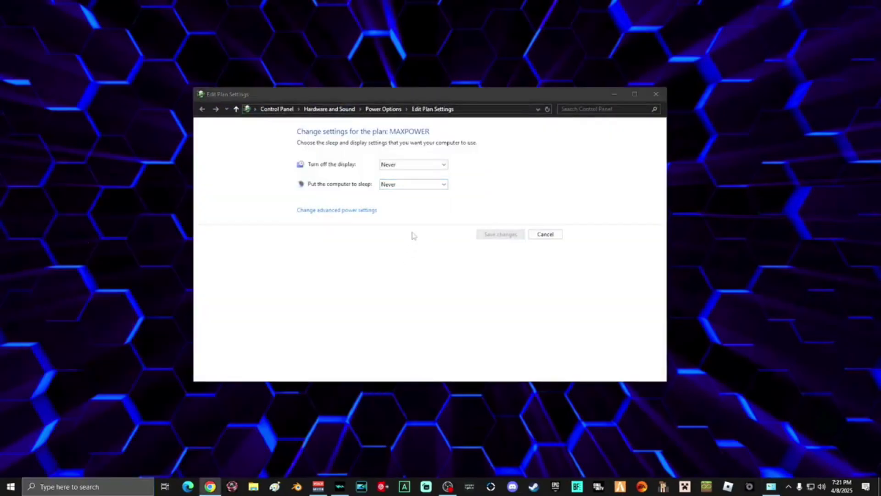
left_click(390, 111)
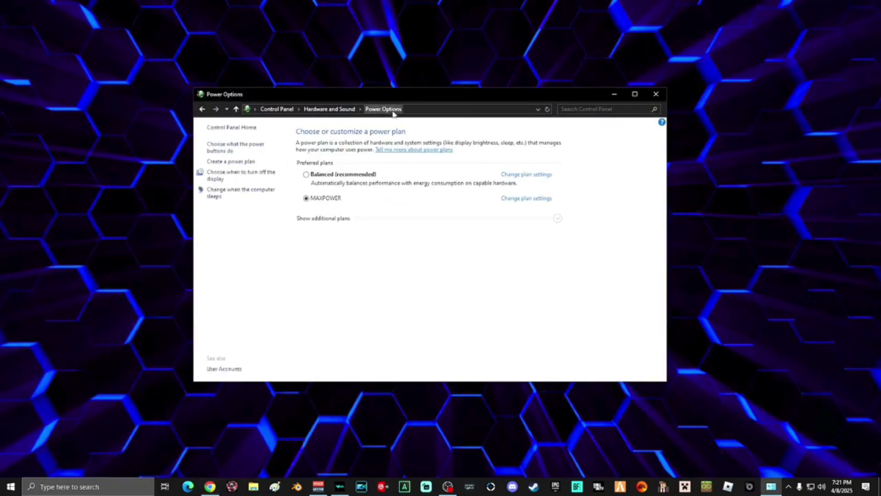
- Create a High performance plan GOPHXR with display and sleep both Never, then close Power Options
left_click(220, 163)
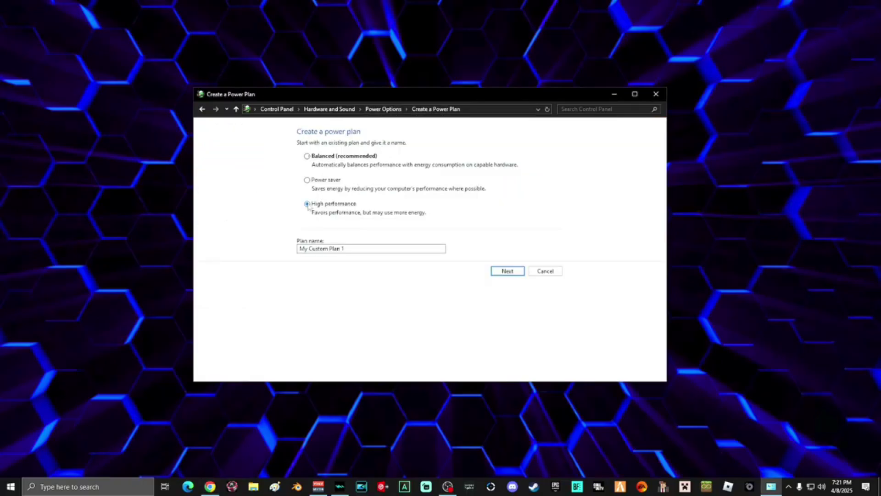
triple_click(364, 255)
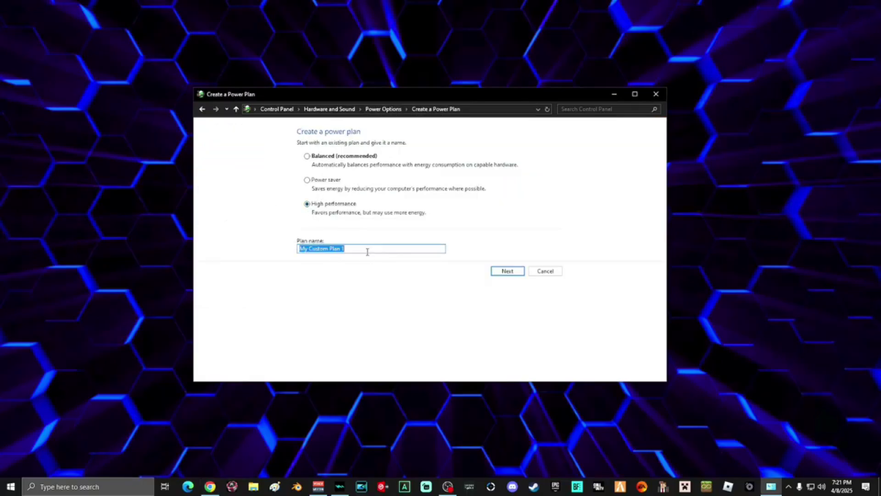
type("GOPHXR")
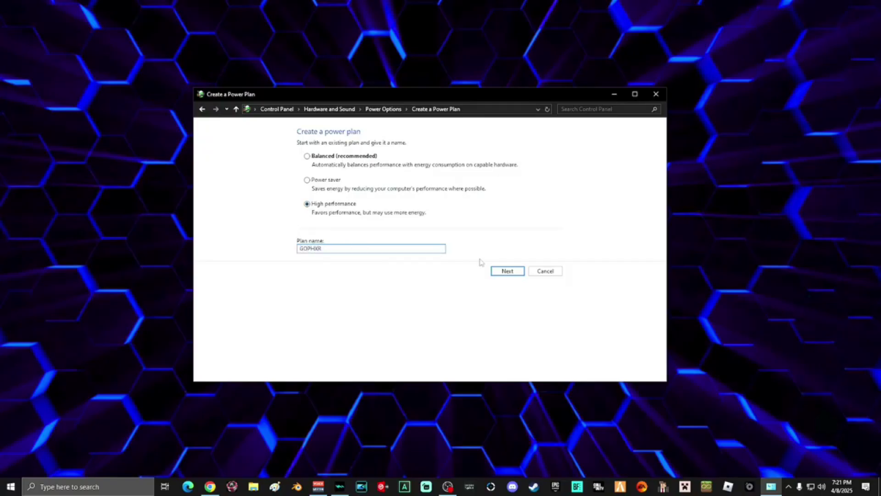
left_click(507, 272)
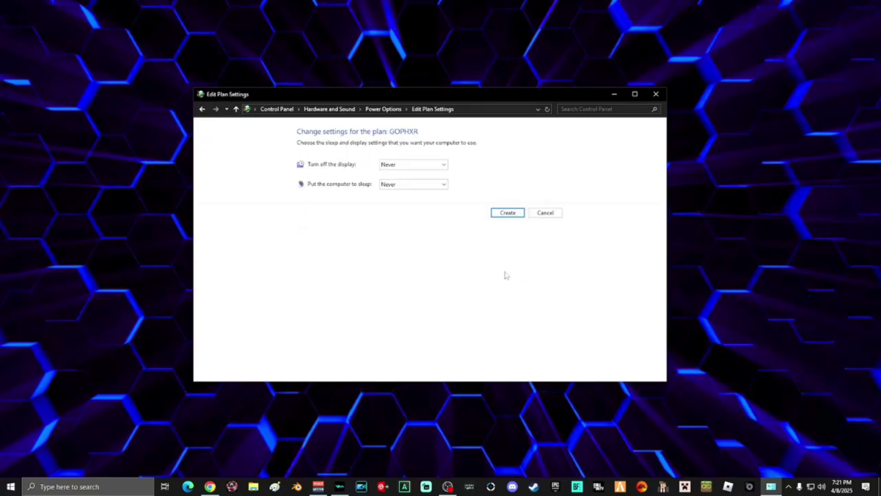
left_click(433, 165)
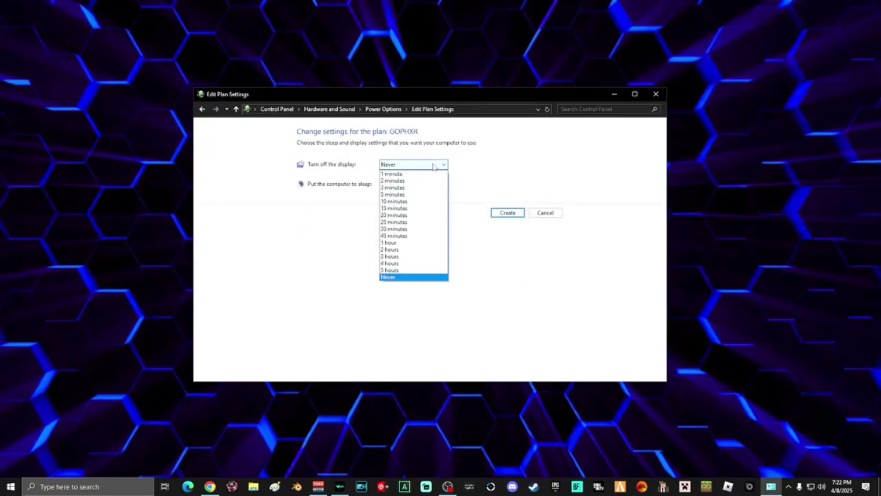
left_click(434, 165)
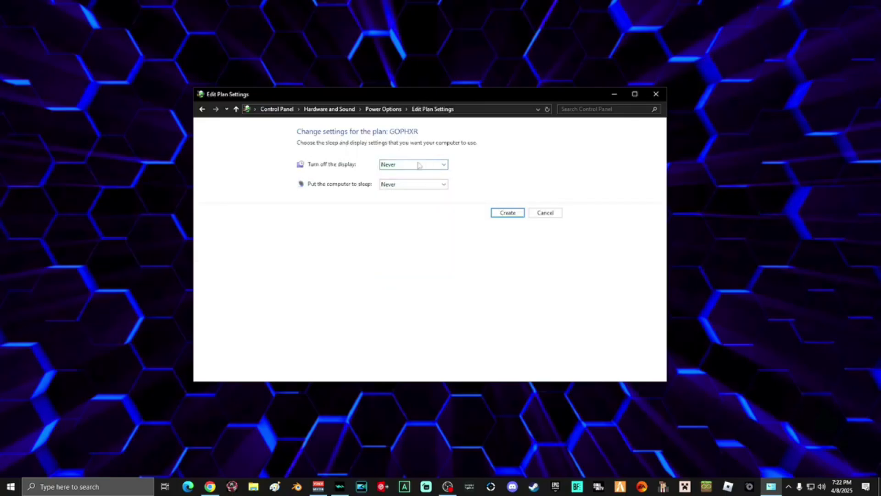
left_click(417, 186)
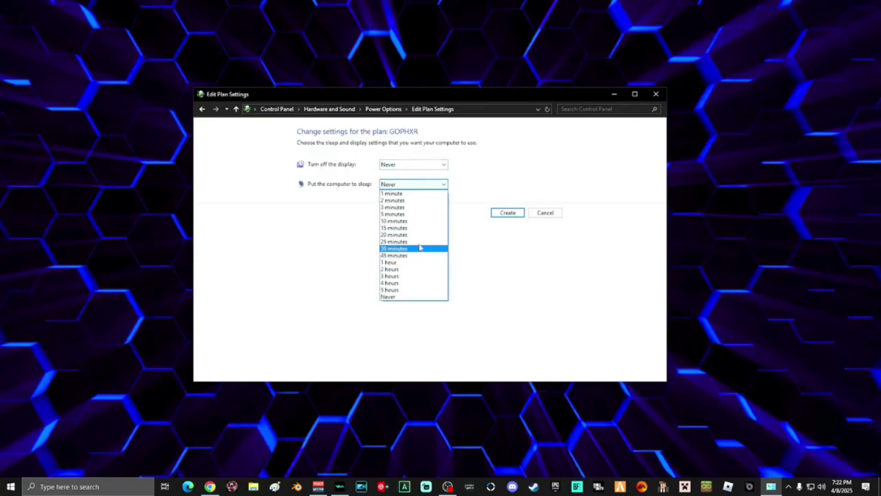
left_click(417, 184)
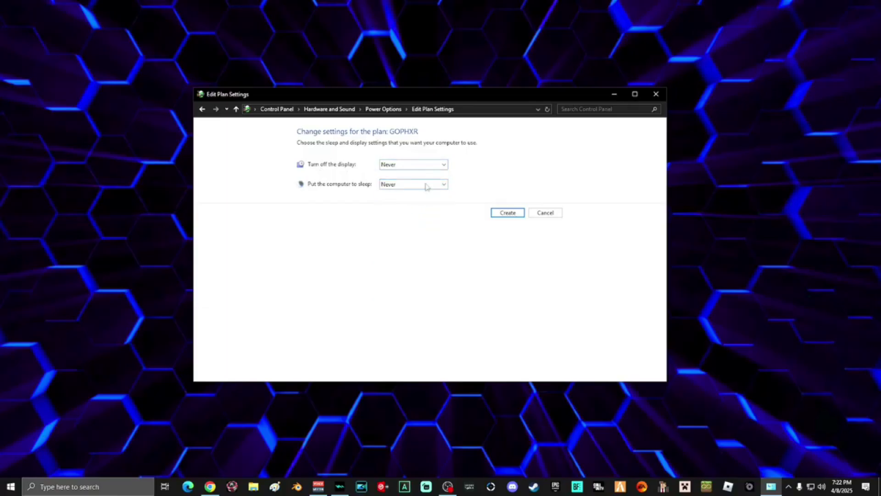
left_click(507, 213)
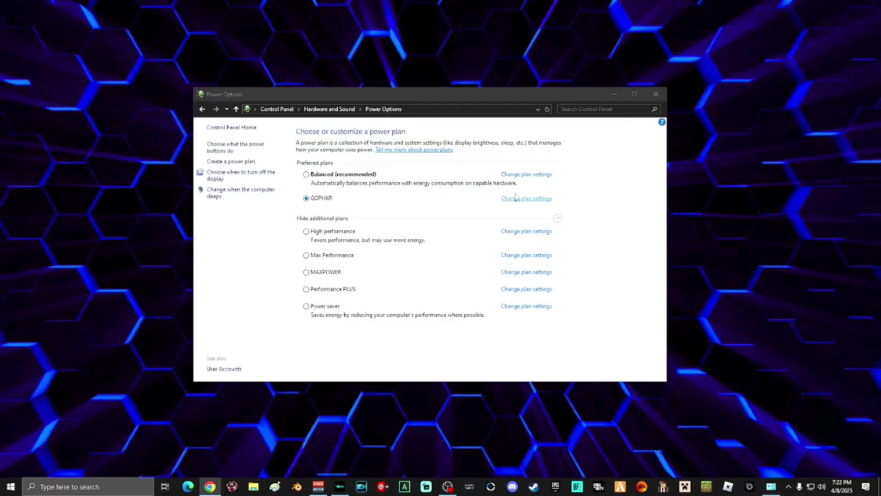
left_click(657, 96)
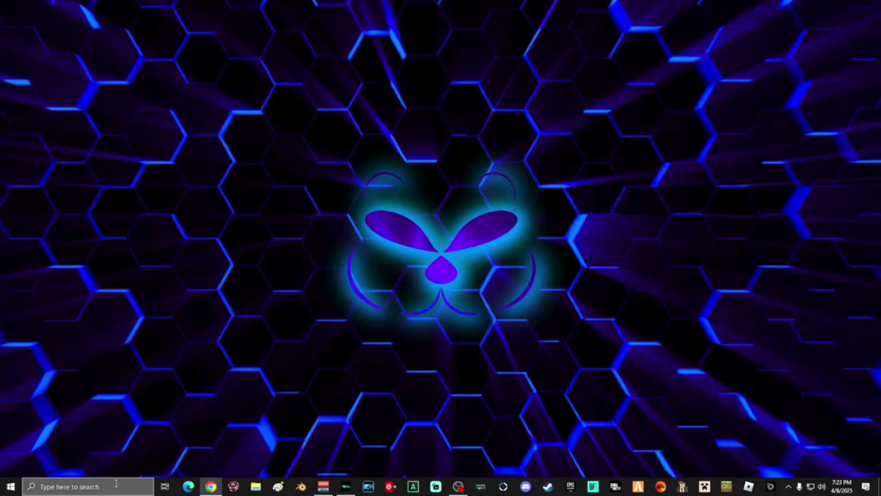
left_click(116, 484)
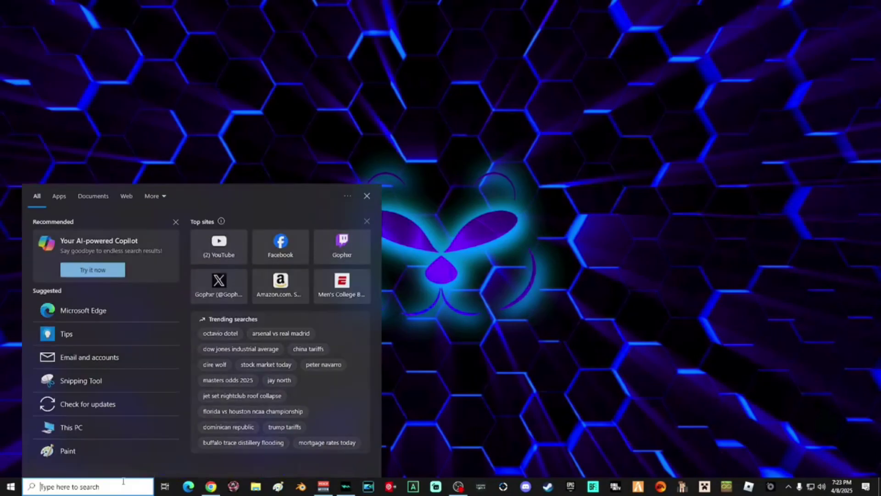
type("background apps")
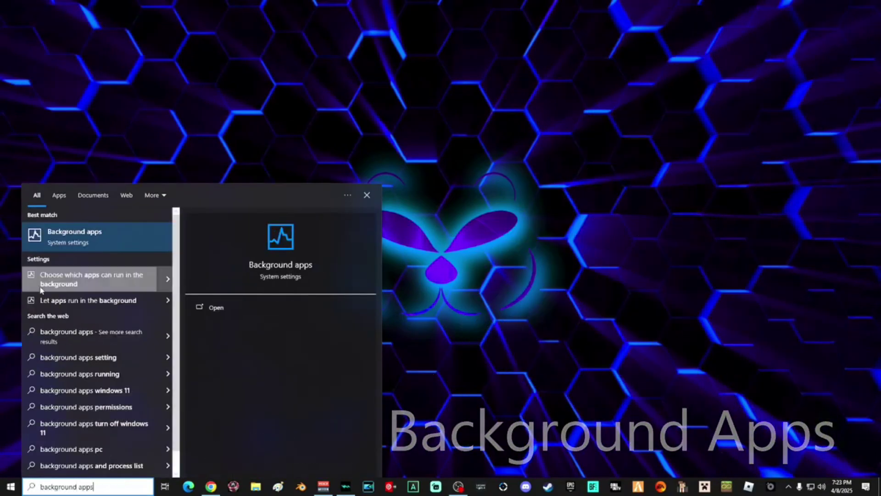
left_click(63, 242)
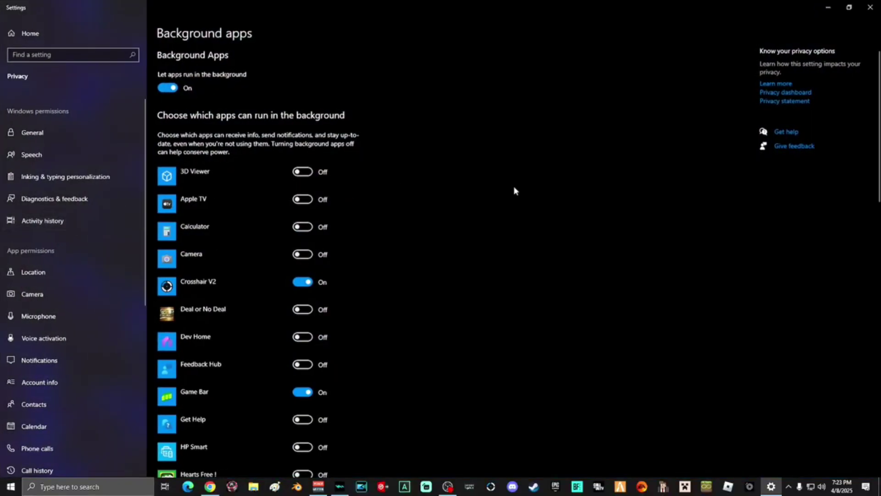
scroll(514, 188, "down", 3)
scroll(429, 130, "down", 3)
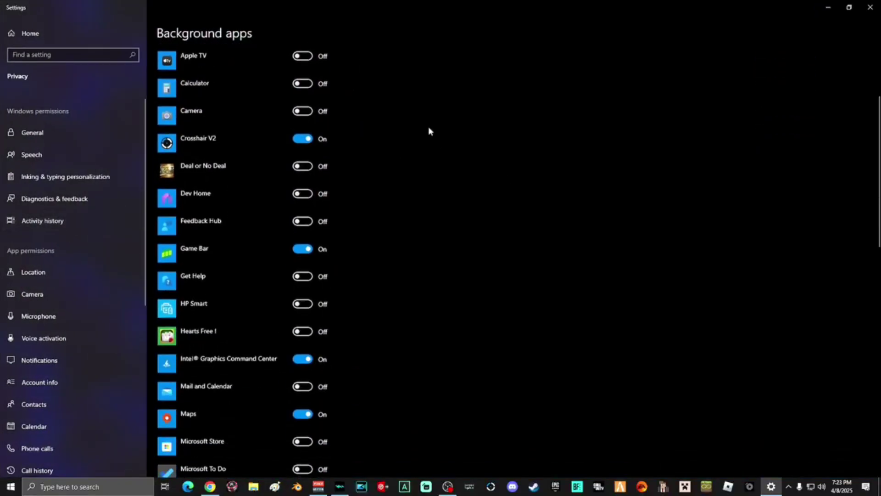
scroll(429, 132, "down", 3)
scroll(430, 129, "down", 15)
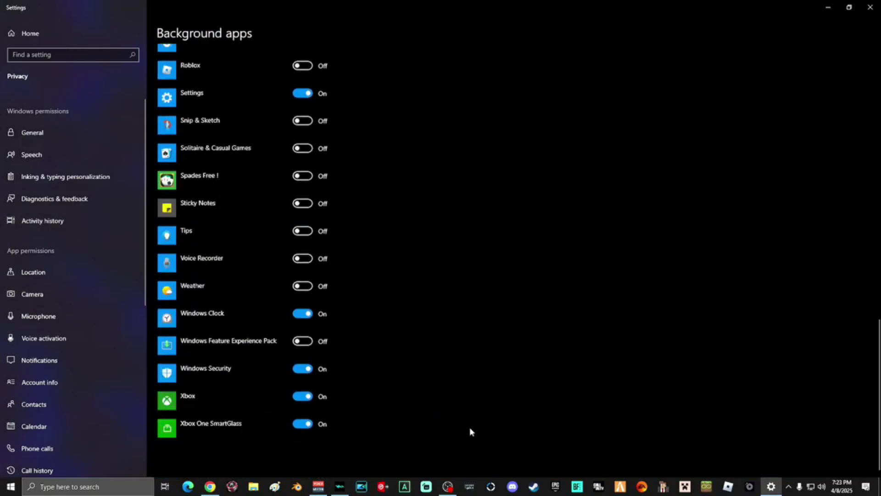
scroll(470, 431, "up", 20)
scroll(468, 429, "up", 15)
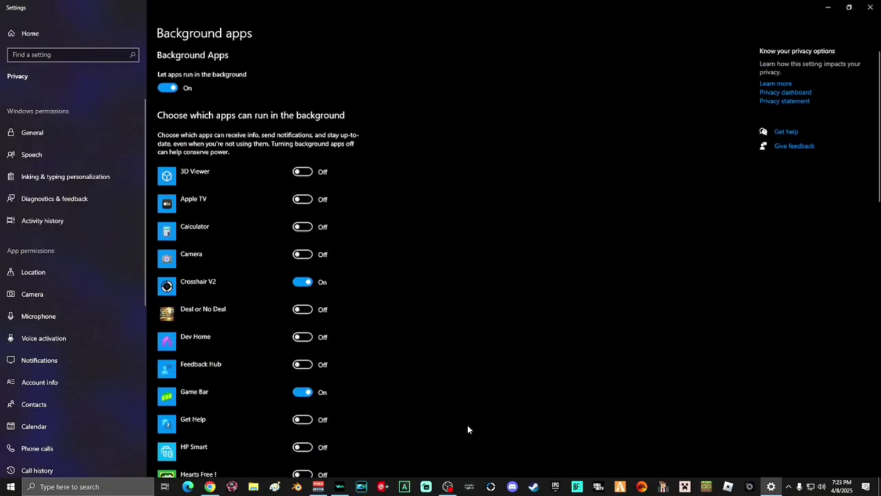
left_click(173, 92)
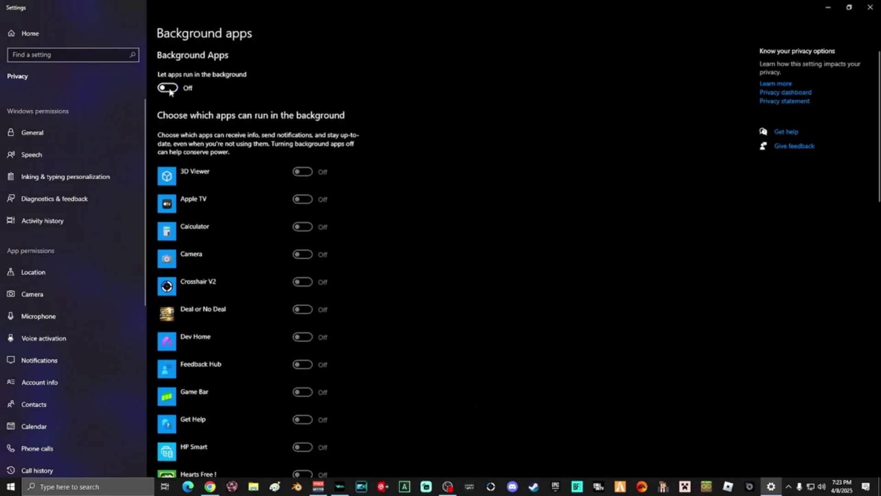
left_click(169, 89)
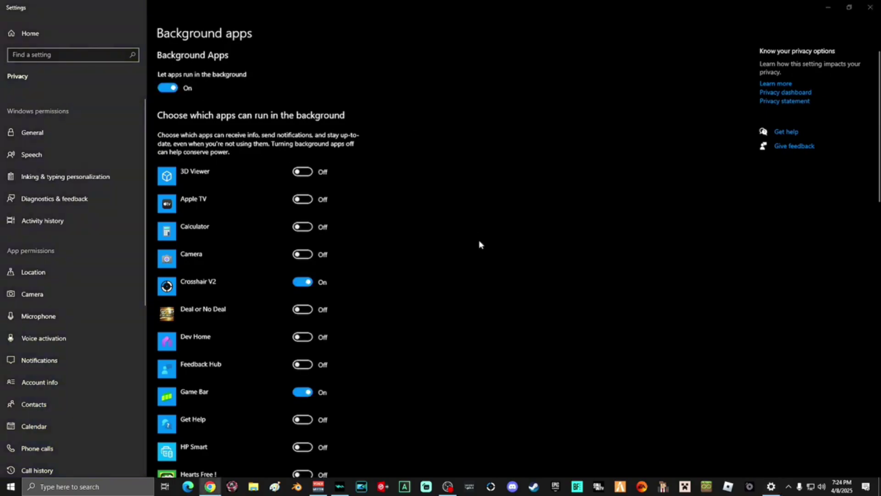
scroll(471, 234, "down", 6)
scroll(476, 234, "up", 6)
left_click(869, 8)
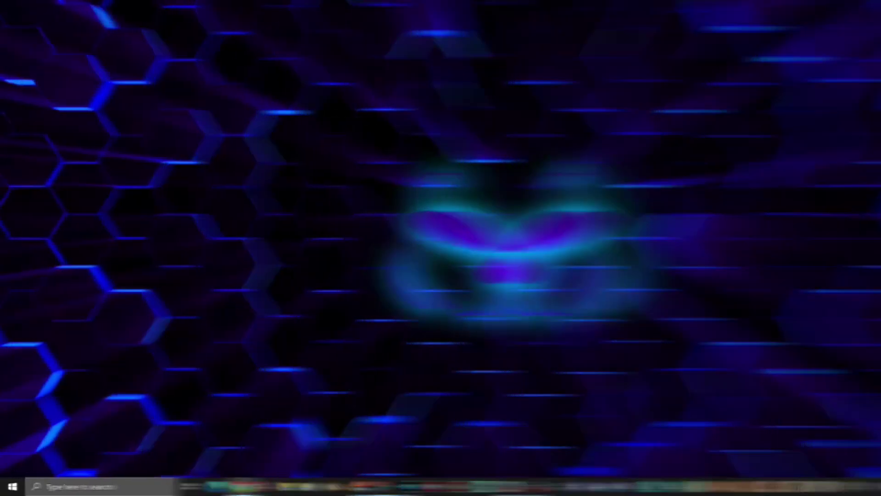
- Search 'disk' and launch Disk Cleanup on drive C:
left_click(87, 488)
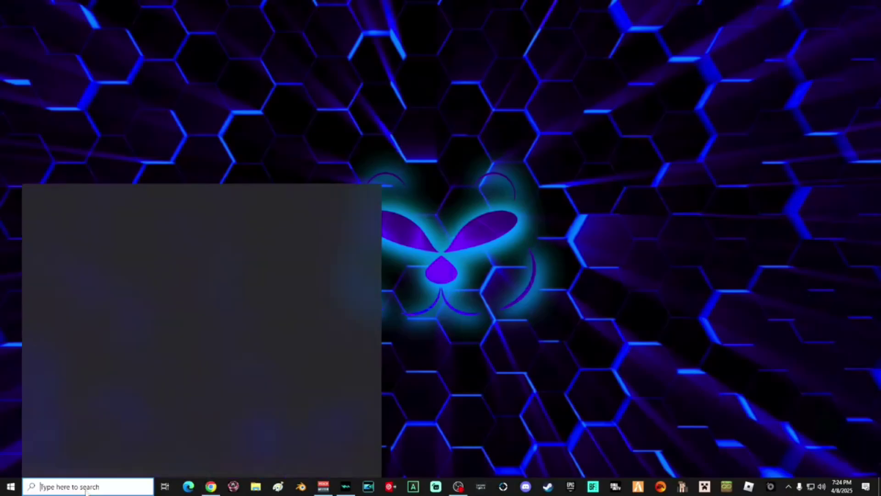
type("disk")
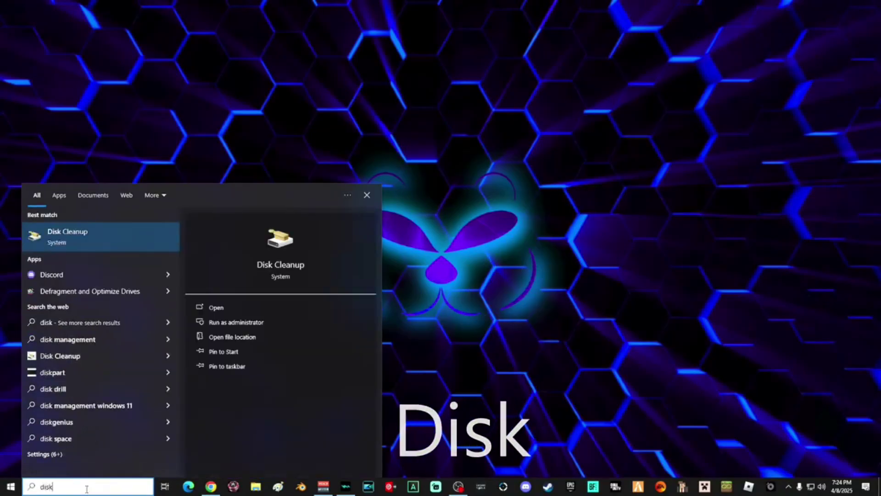
left_click(73, 236)
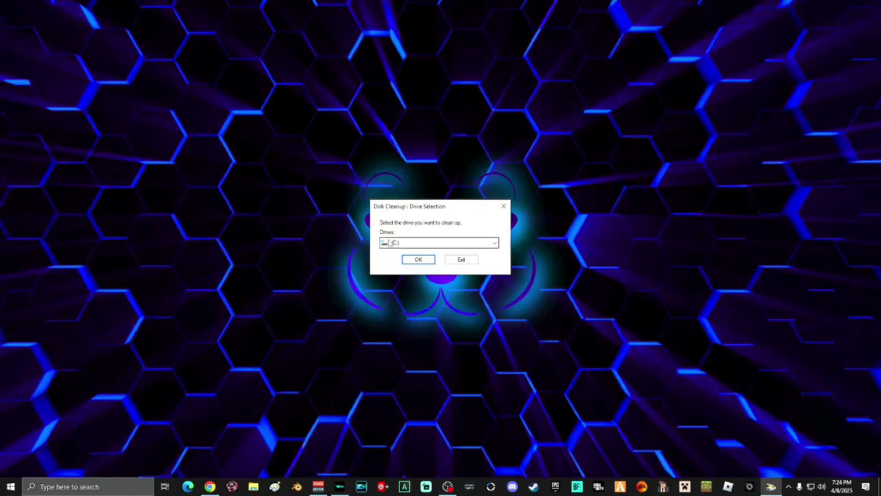
left_click(416, 261)
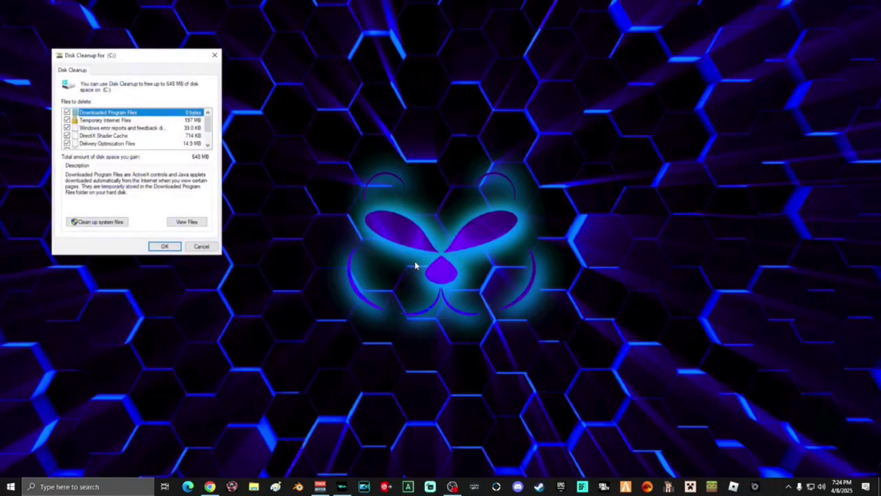
- Rescan C: including system files and permanently delete the checked files, about 4.33 GB
left_click(109, 224)
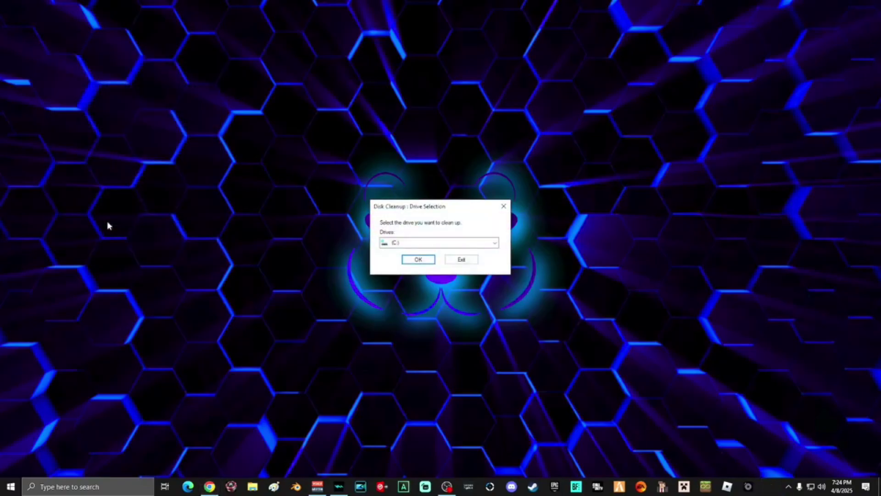
left_click(418, 260)
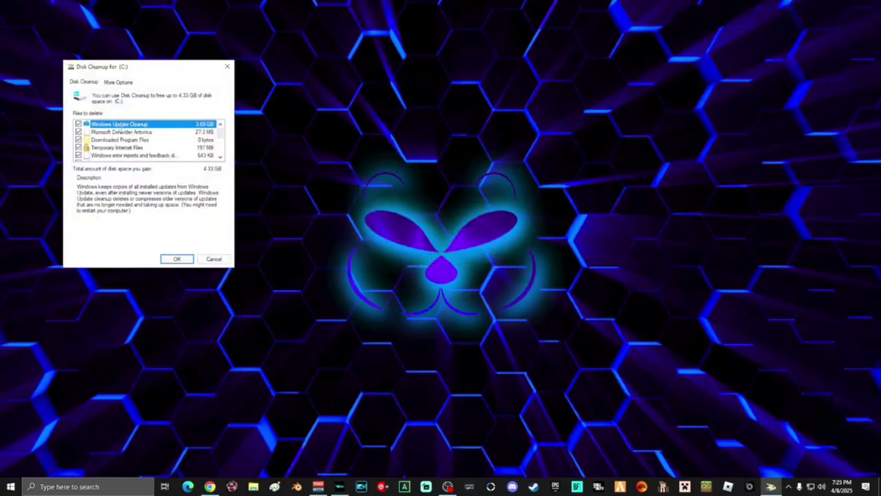
scroll(121, 131, "down", 1)
scroll(121, 131, "down", 2)
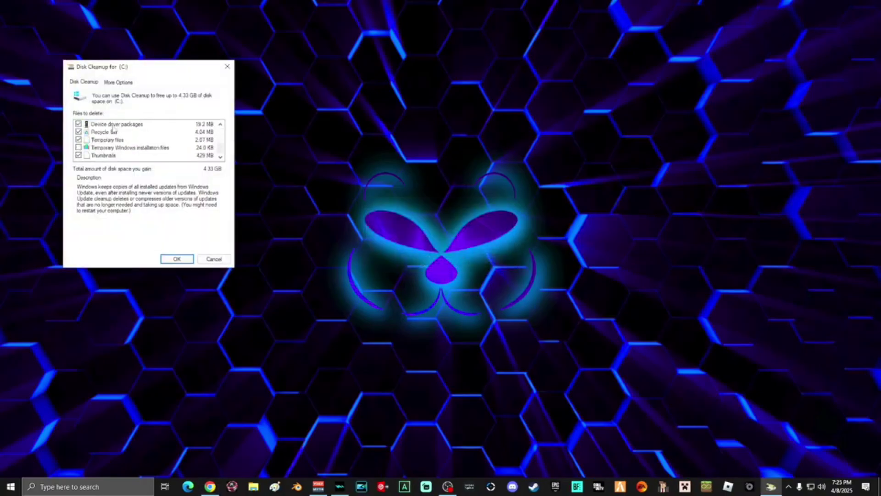
scroll(101, 150, "up", 3)
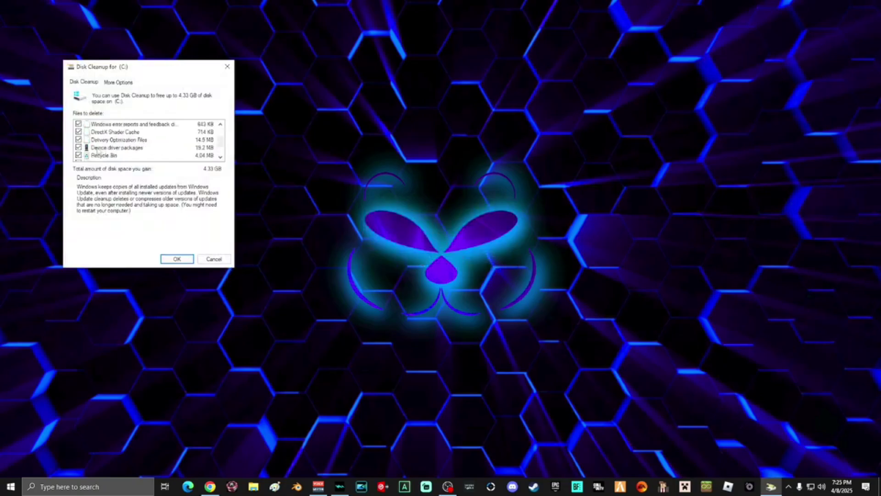
scroll(93, 139, "down", 3)
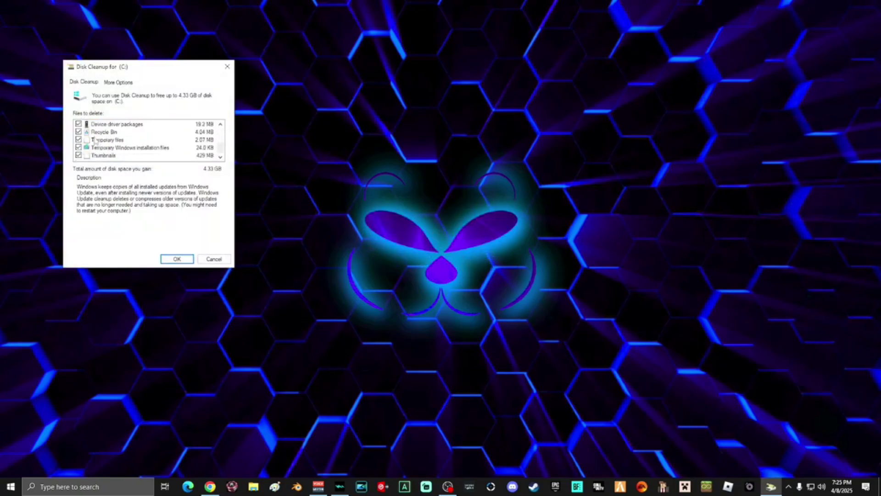
left_click(177, 259)
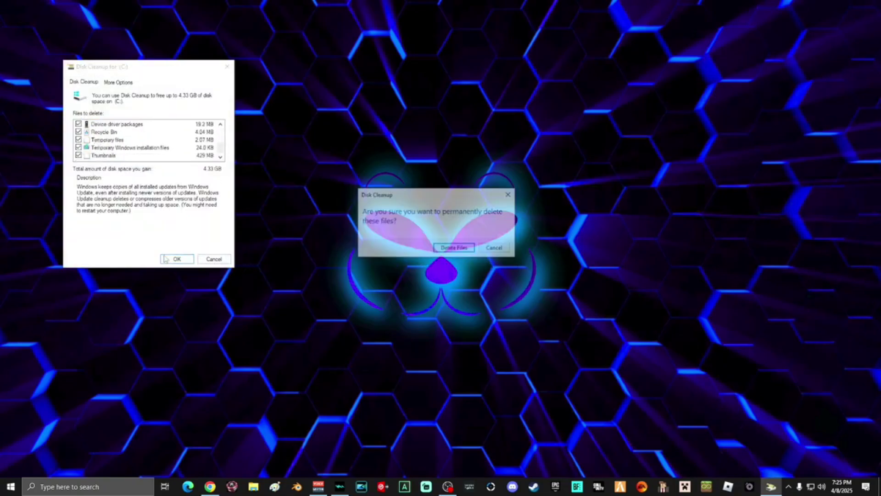
left_click(470, 251)
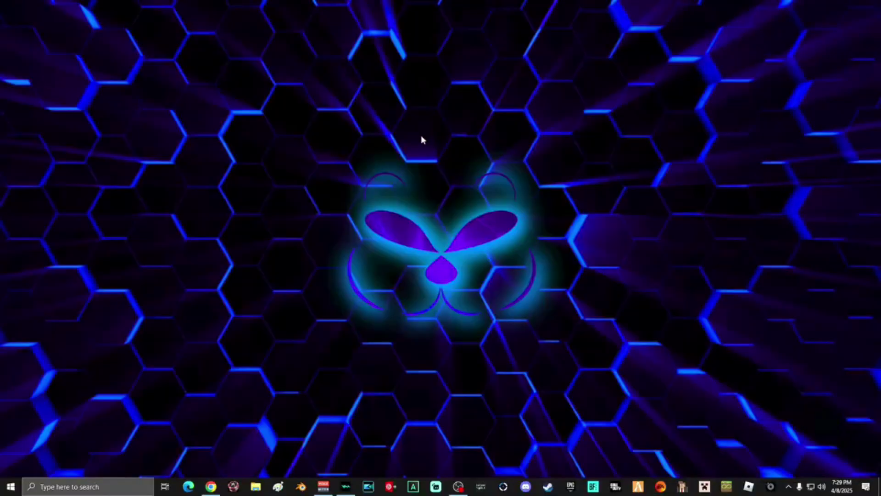
- Open File Explorer and bring up This PC's System properties page
left_click(75, 486)
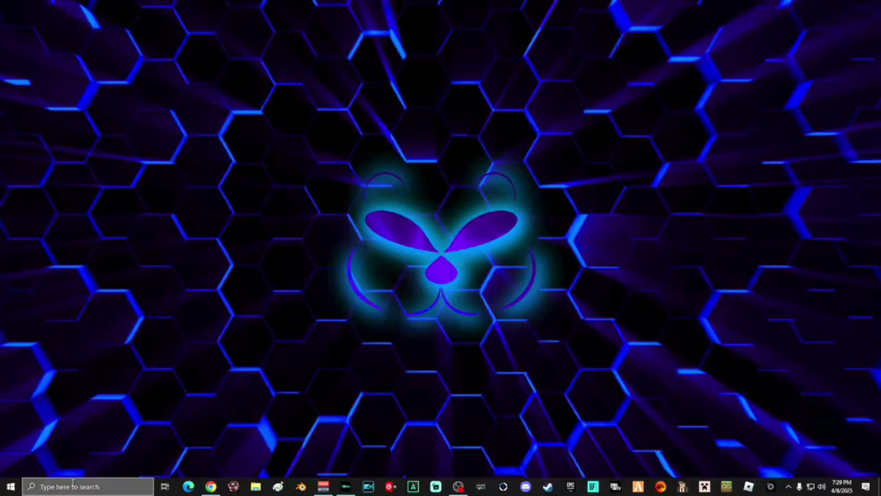
type("file")
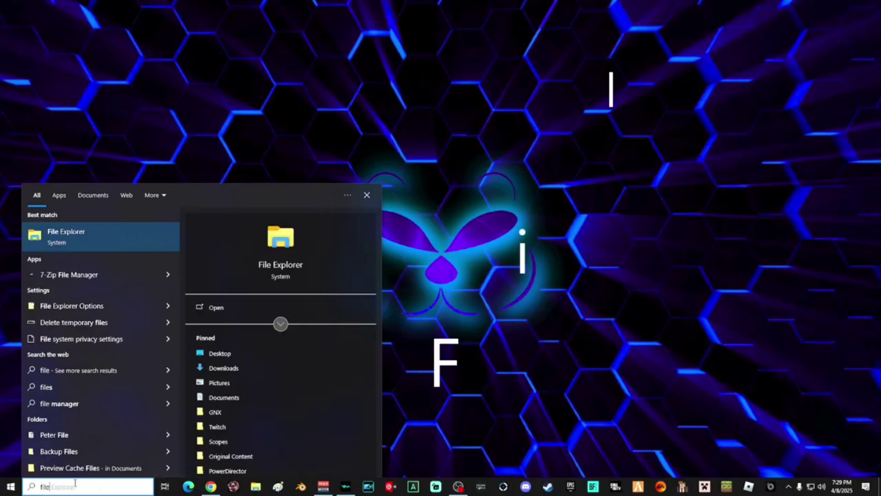
left_click(88, 242)
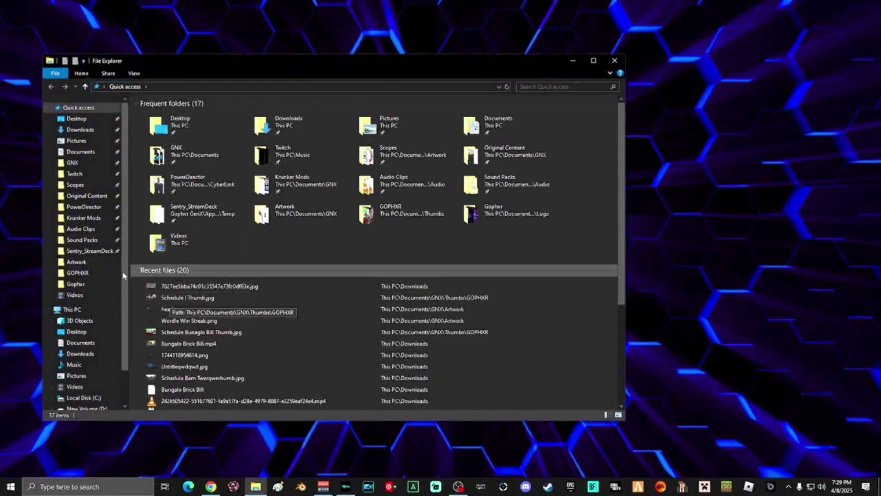
left_click(73, 310)
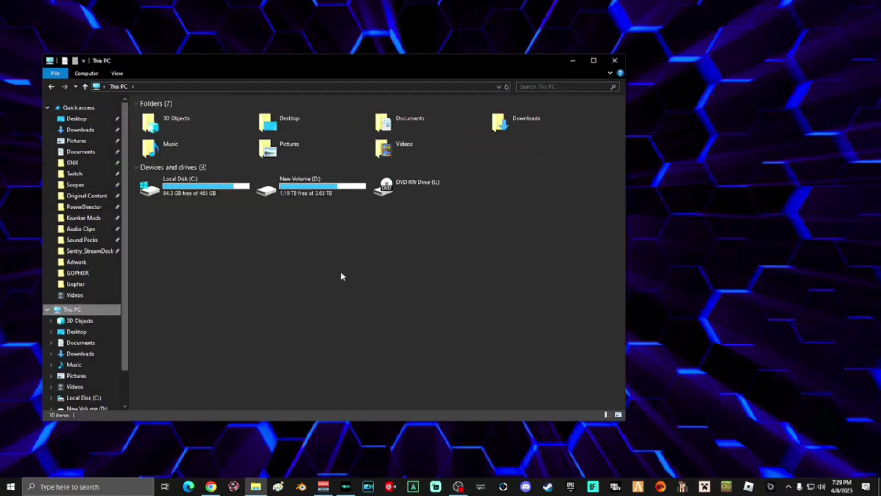
right_click(290, 264)
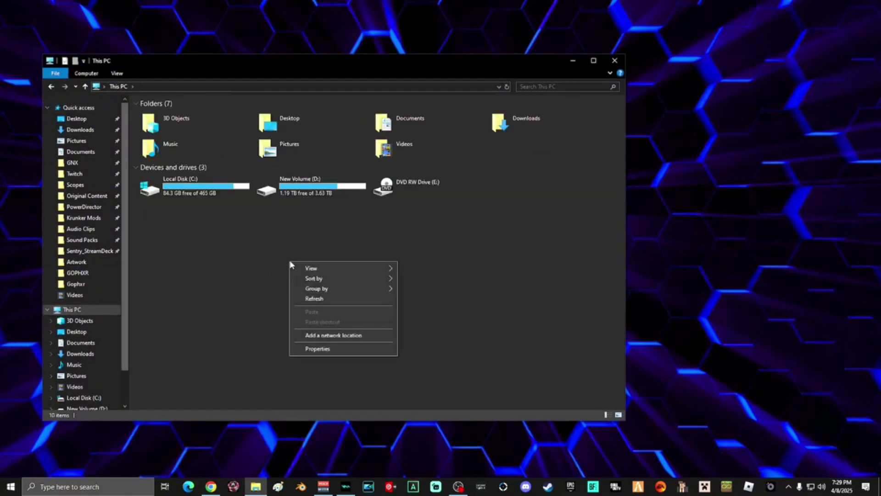
left_click(318, 349)
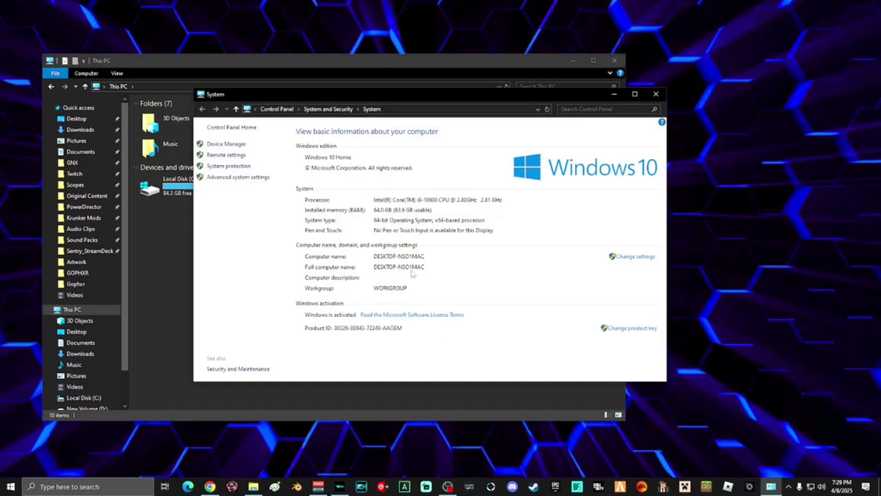
- In Remote settings, leave Allow Remote Assistance connections unchecked and apply
left_click(240, 159)
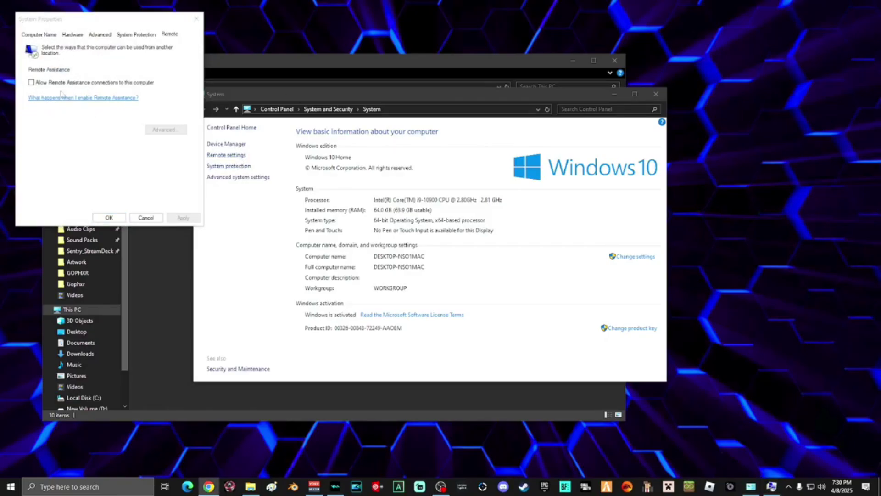
left_click(31, 82)
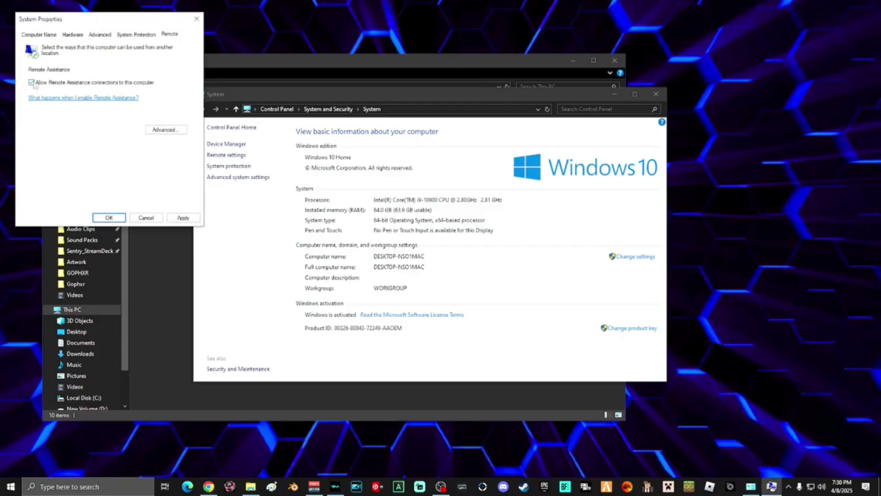
left_click(31, 83)
left_click(179, 219)
left_click(114, 219)
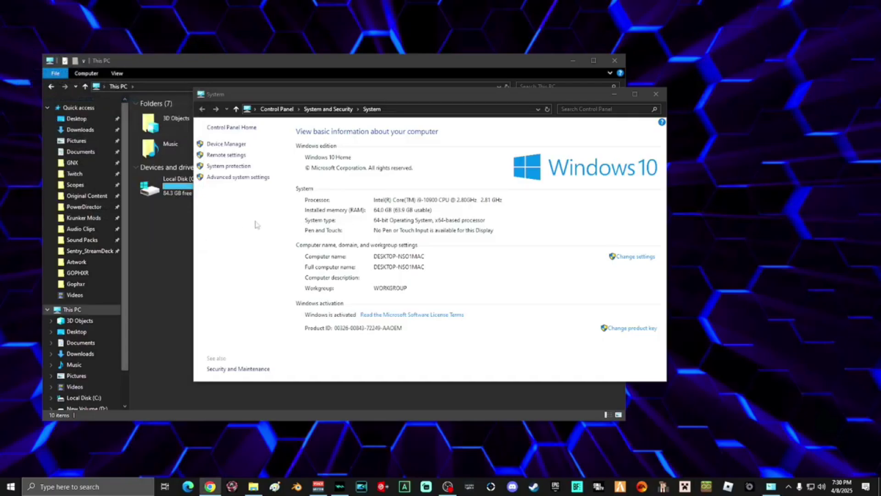
- Set Performance Options visual effects to Let Windows choose what's best and apply
left_click(237, 178)
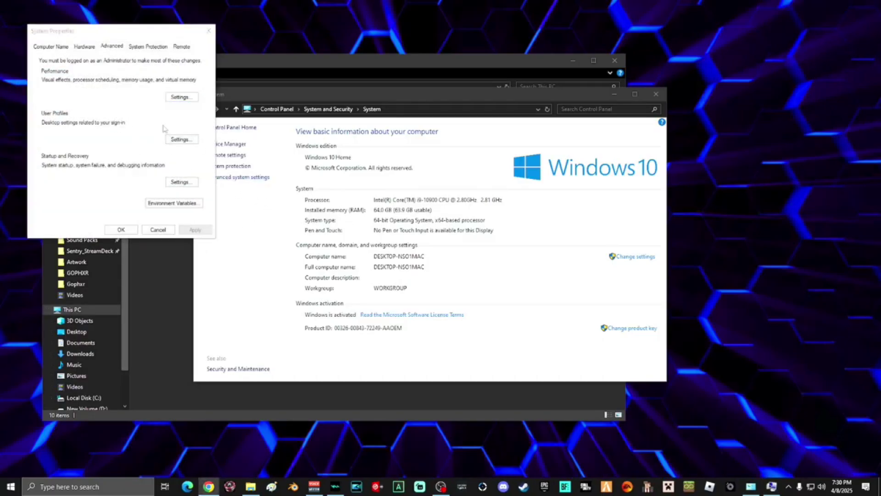
left_click(188, 99)
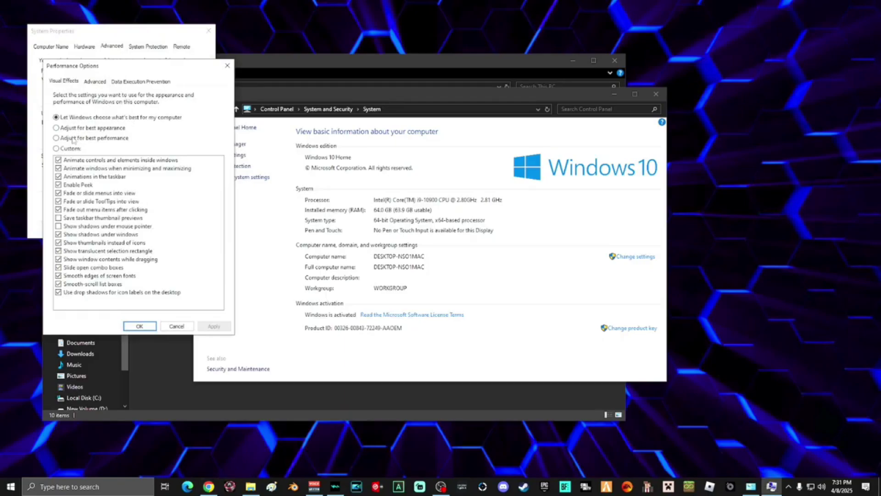
left_click(56, 138)
left_click(219, 330)
left_click(214, 325)
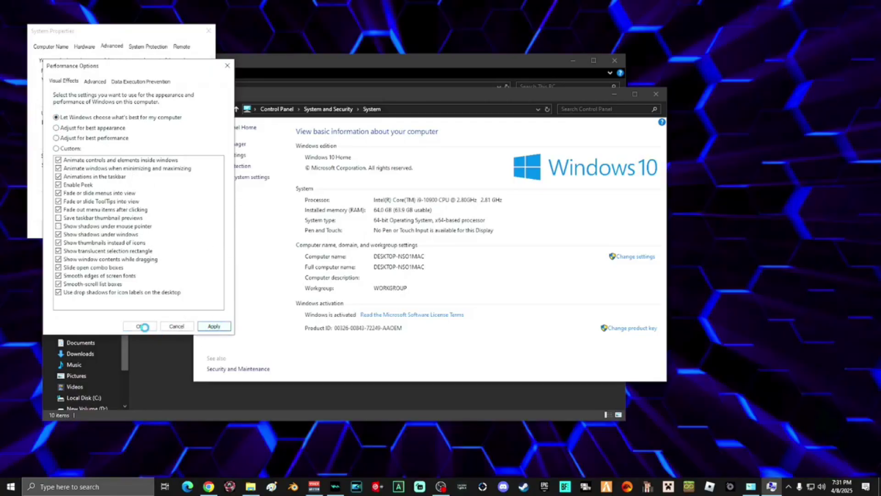
left_click(144, 326)
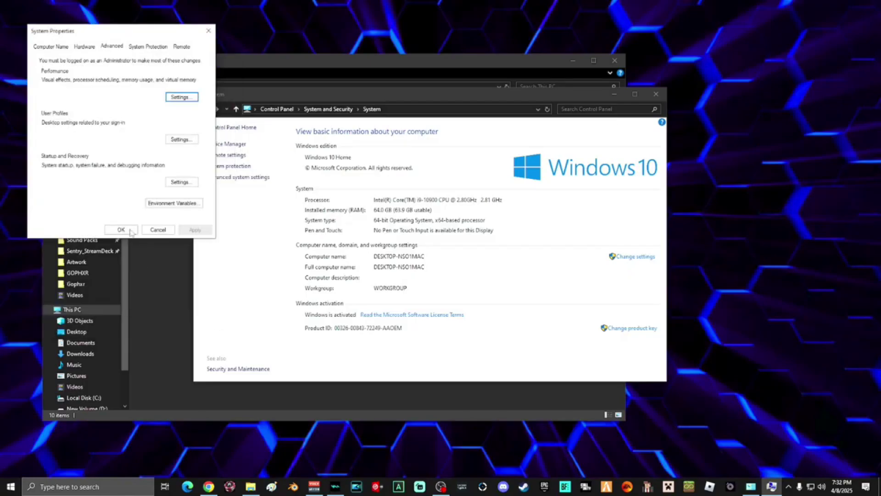
- Close System Properties, the System window and File Explorer
left_click(131, 230)
left_click(656, 95)
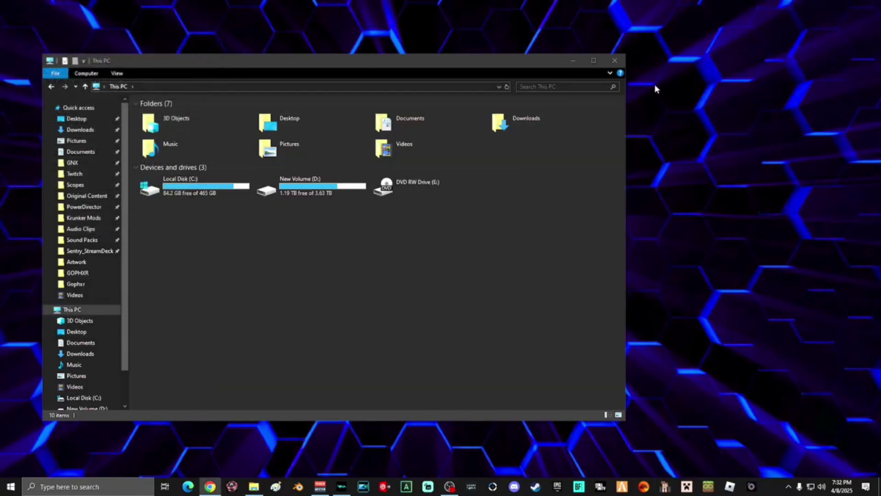
left_click(615, 61)
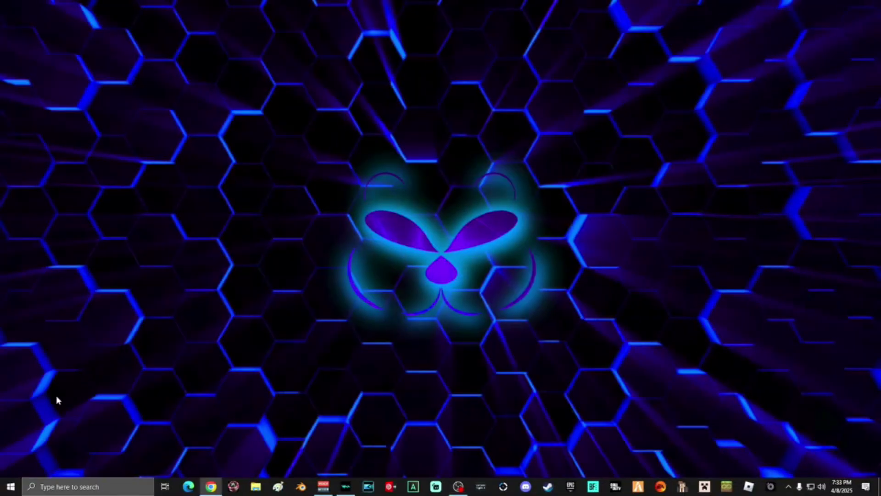
- Open the C:\Windows\Temp folder from the Win+X Run box with 'temp'
right_click(12, 486)
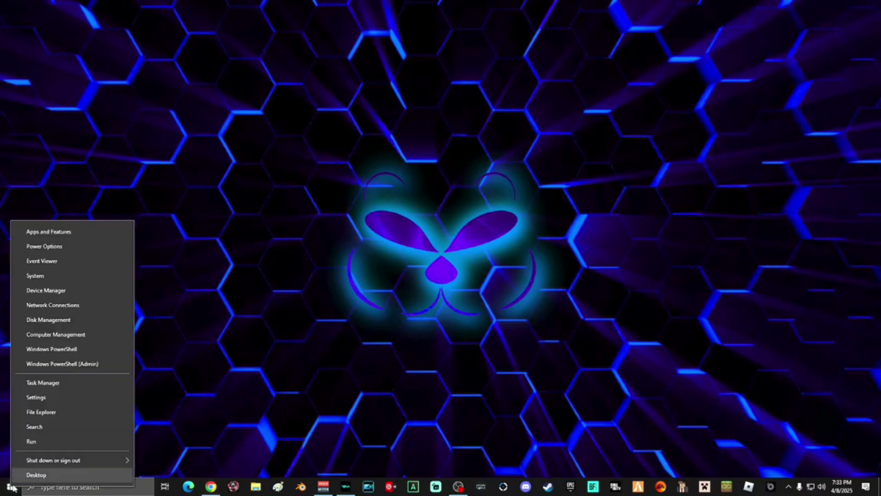
left_click(38, 442)
type("temp")
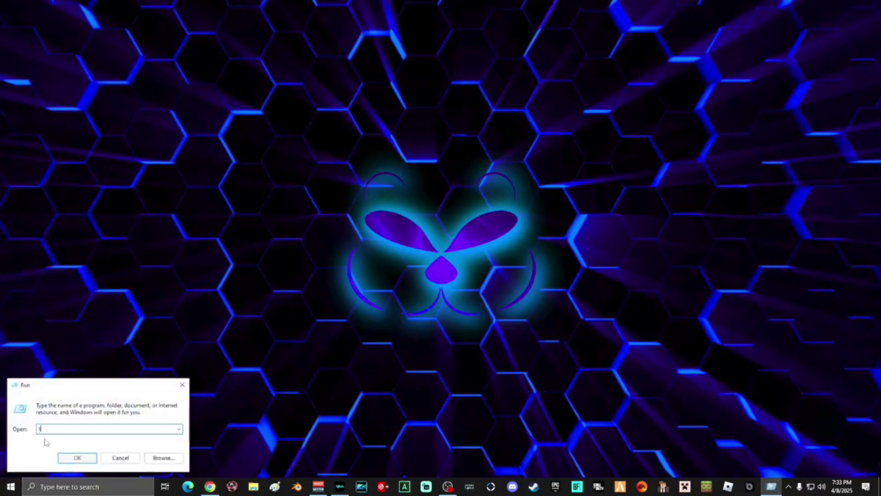
left_click(74, 458)
- Delete all seven temp files, skipping the two in use, and close Explorer
left_click_drag(376, 230, 253, 110)
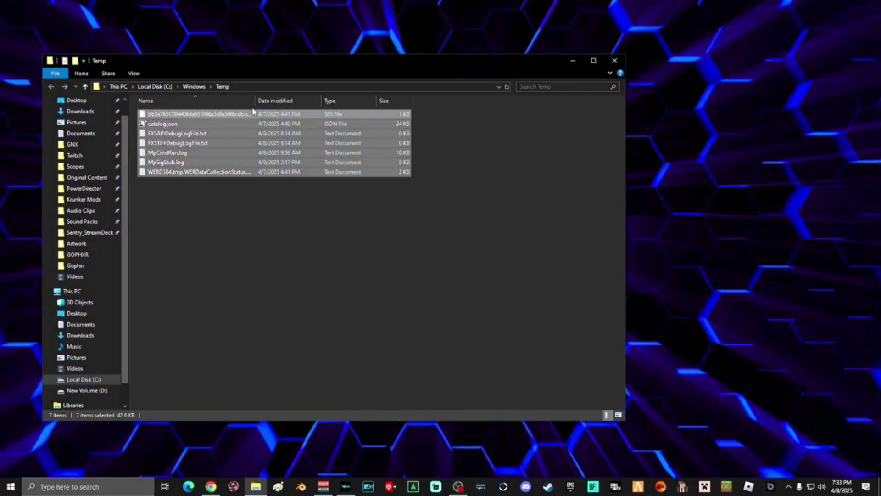
key("Delete")
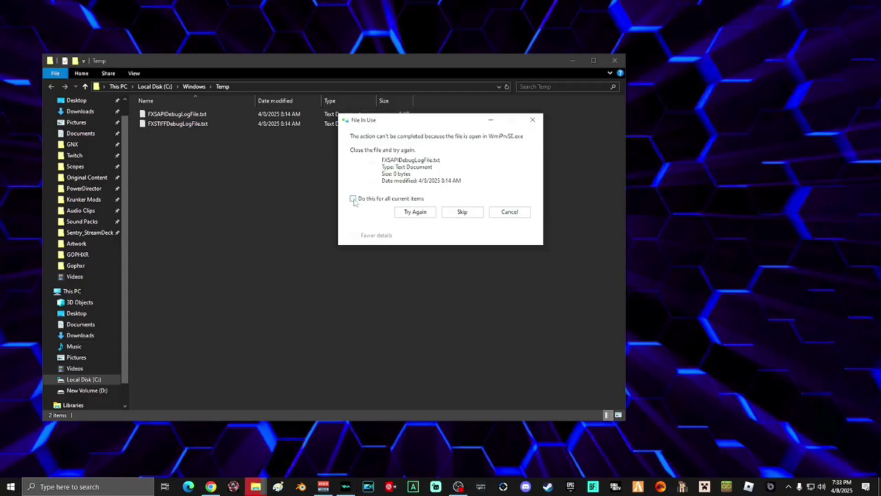
left_click(459, 213)
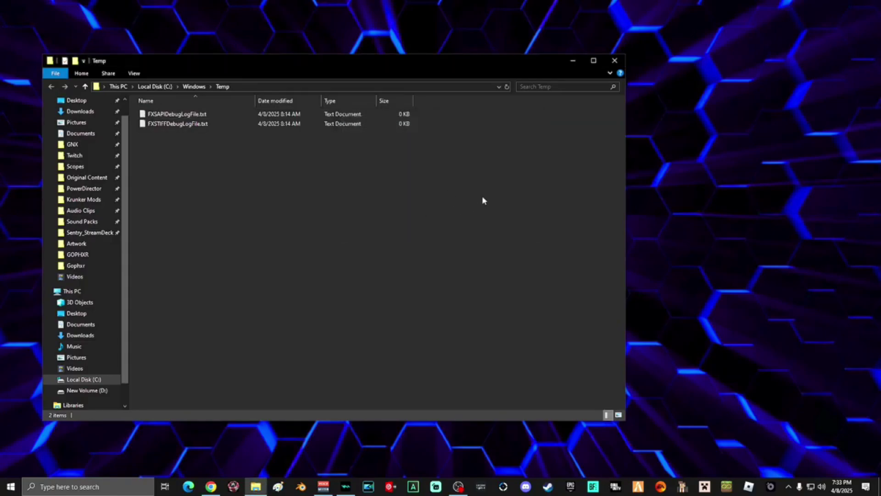
left_click(614, 60)
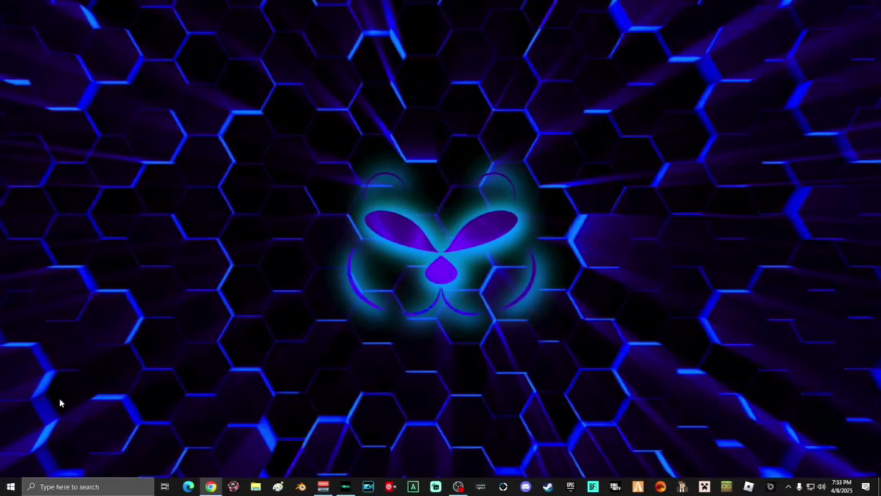
- Open the user's %temp% folder from the Win+X Run box
right_click(19, 487)
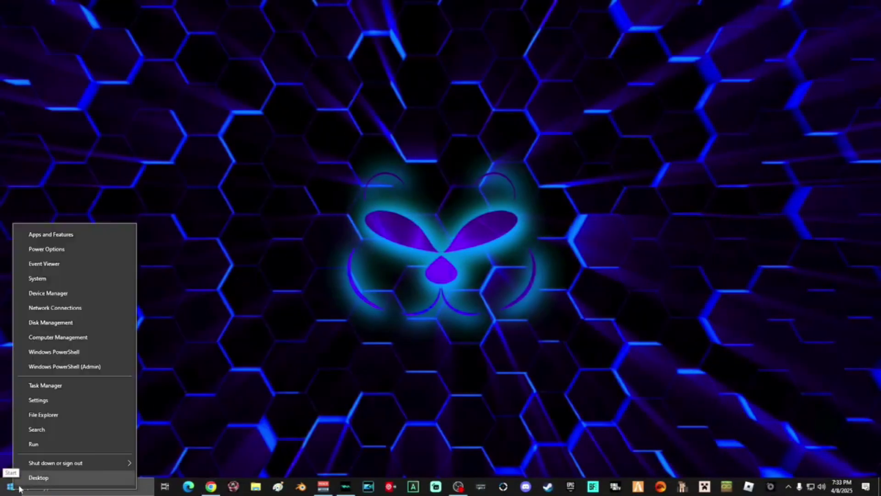
left_click(45, 443)
type("%")
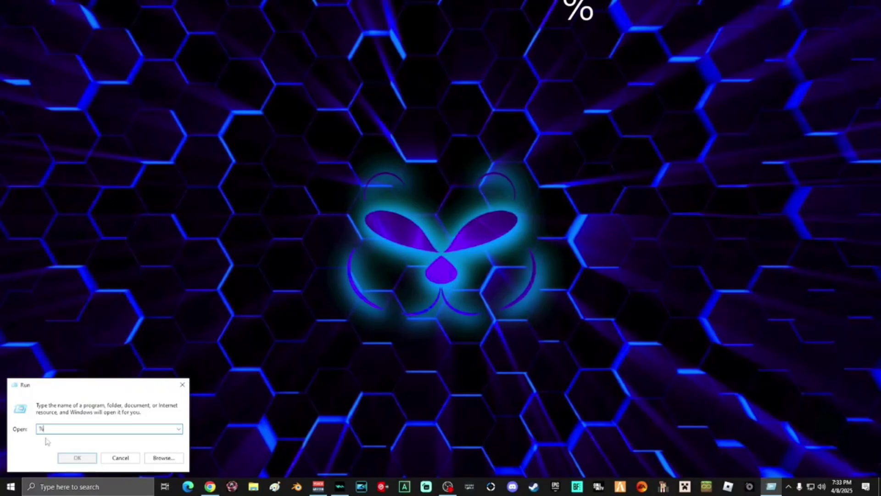
type("temp%")
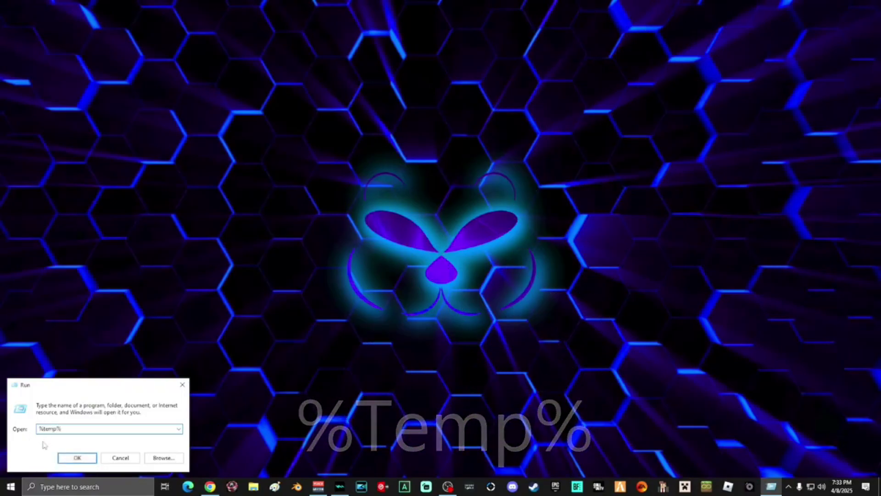
left_click(78, 458)
- Delete all the temp files, skipping every item still in use
left_click_drag(501, 110, 233, 435)
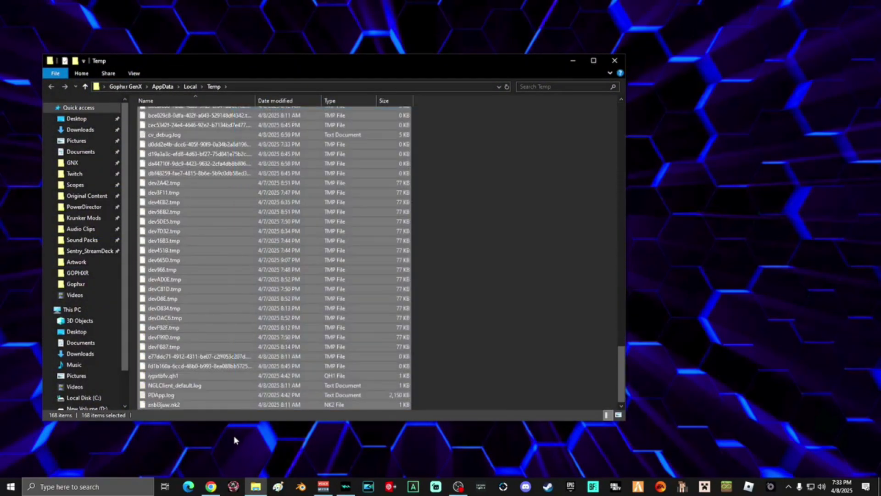
key("Delete")
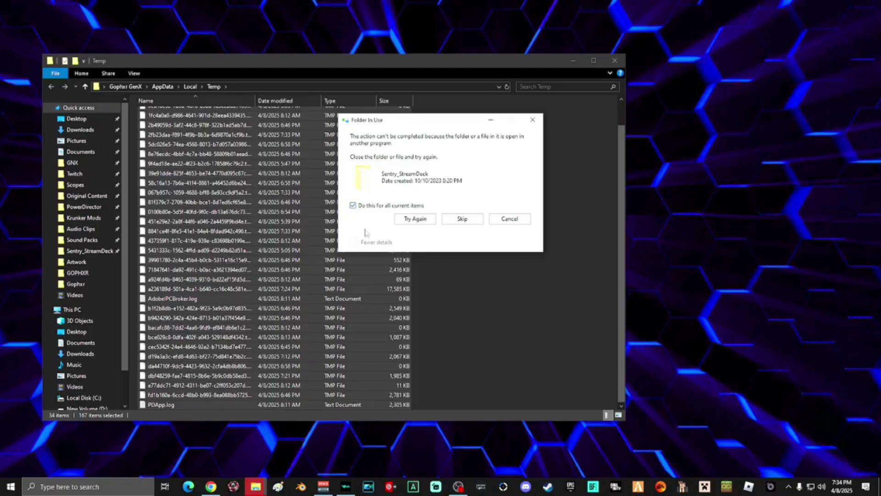
left_click(462, 220)
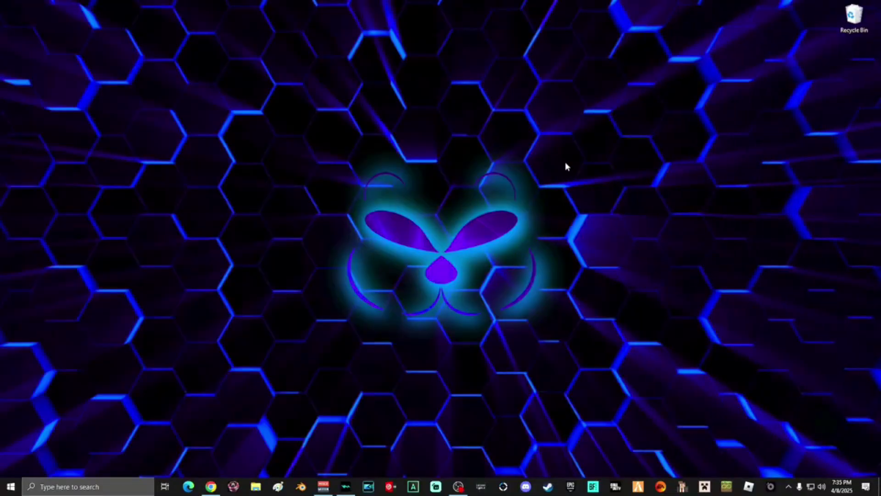
- Permanently empty the Recycle Bin, then show Start's sleep, shut down and restart options
right_click(855, 19)
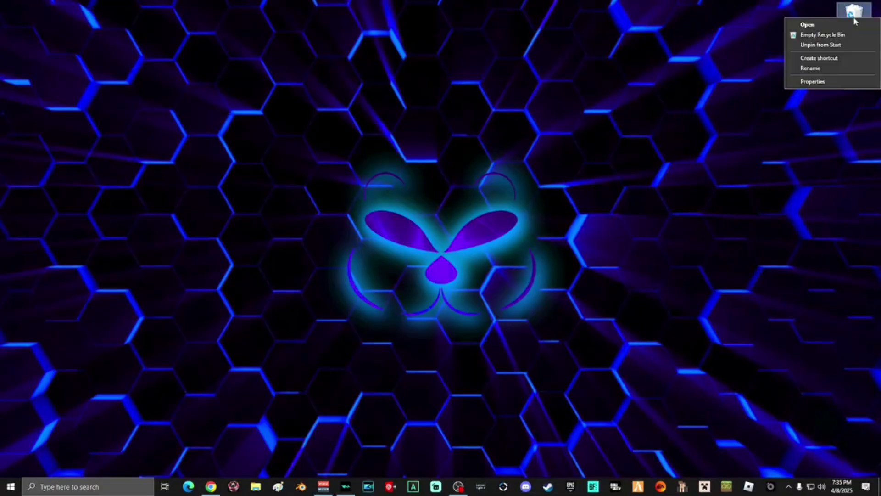
left_click(822, 35)
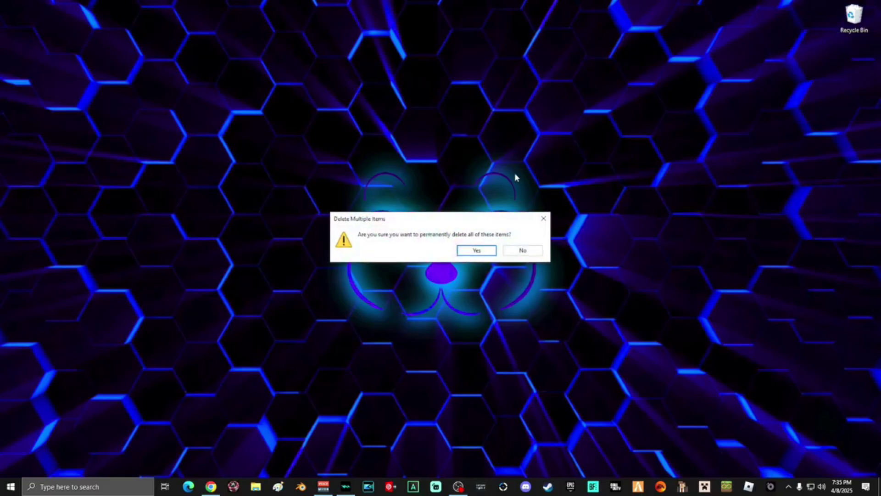
left_click(479, 252)
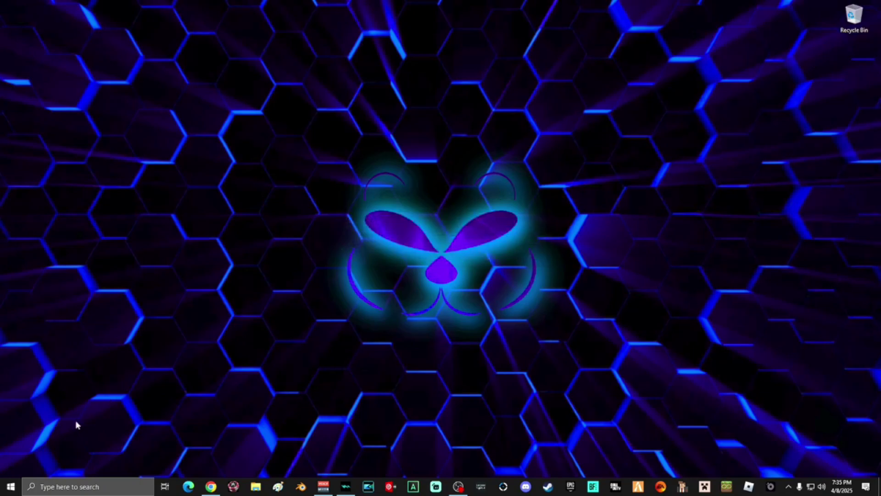
left_click(11, 486)
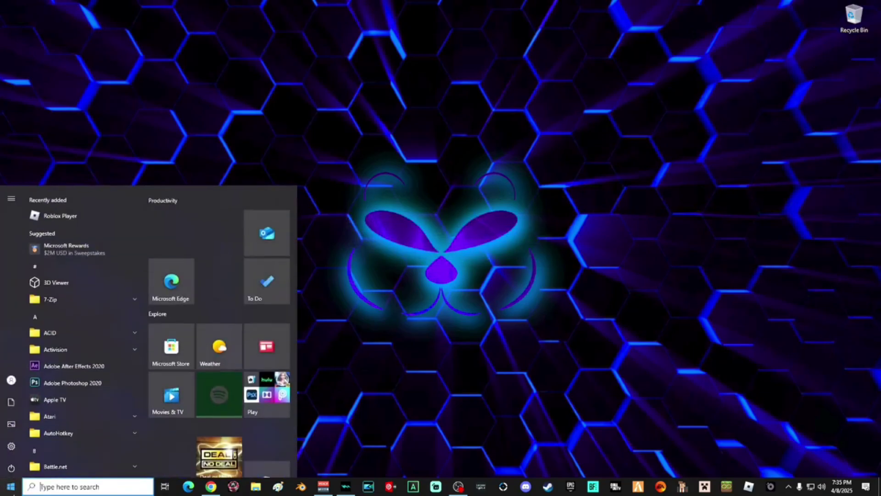
left_click(13, 467)
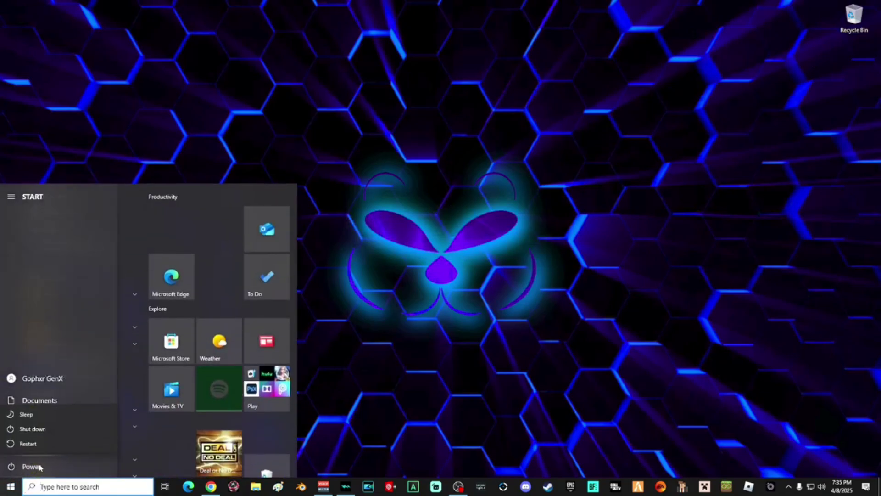